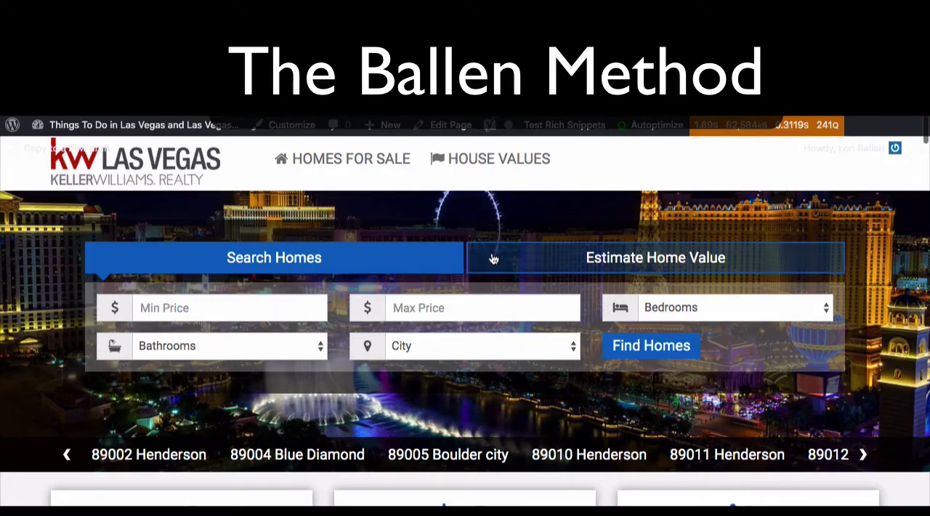
Step: Look over the real estate site's home page, from the home search banner through listings, locations and blog posts
{"action": "scroll", "coordinate": [494, 258], "scroll_direction": "down", "scroll_amount": 6}
{"action": "scroll", "coordinate": [493, 259], "scroll_direction": "down", "scroll_amount": 20}
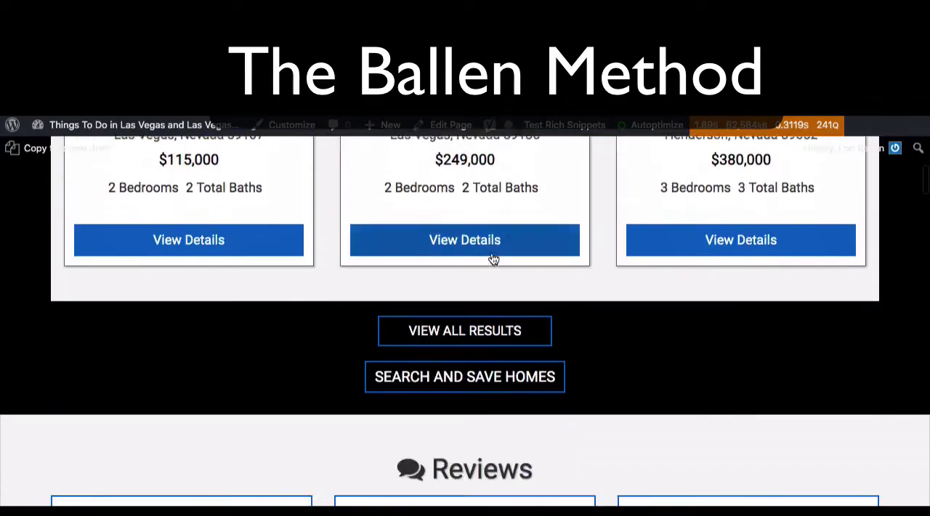
{"action": "scroll", "coordinate": [493, 258], "scroll_direction": "down", "scroll_amount": 20}
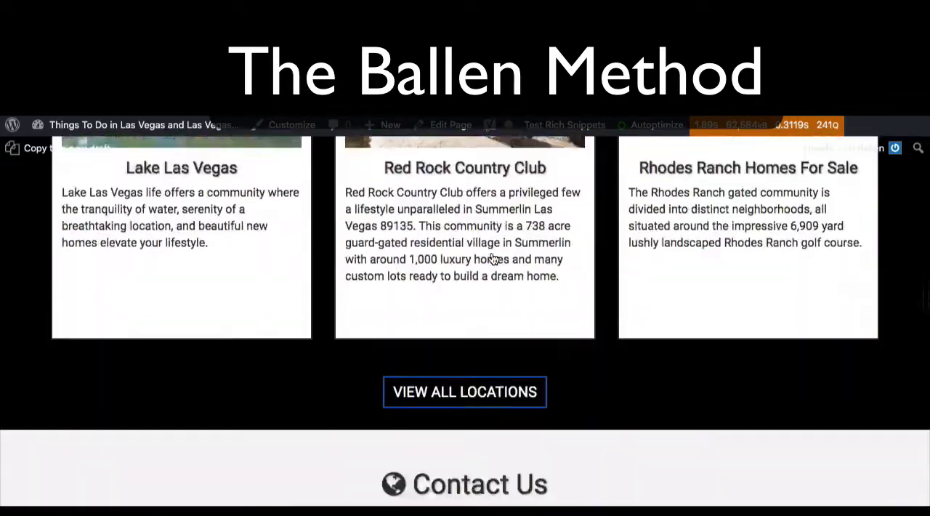
{"action": "scroll", "coordinate": [491, 256], "scroll_direction": "down", "scroll_amount": 9}
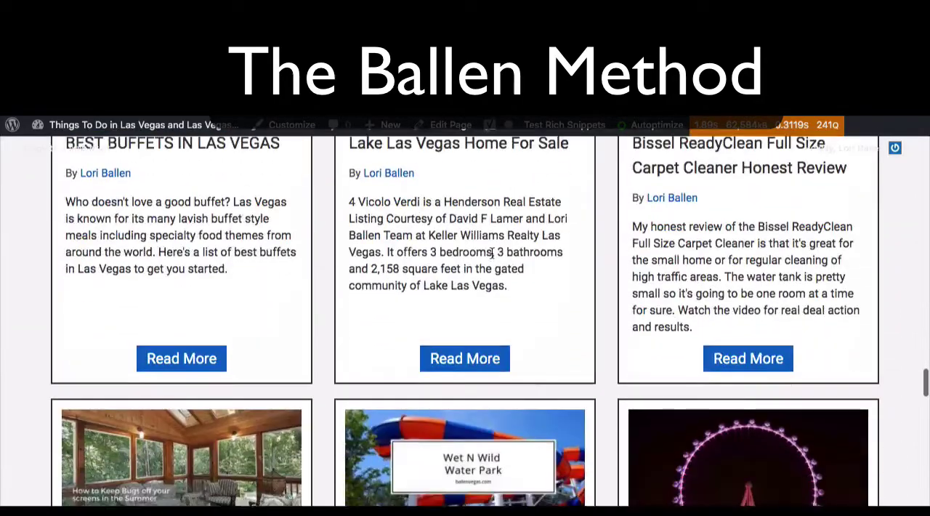
{"action": "scroll", "coordinate": [491, 255], "scroll_direction": "down", "scroll_amount": 10}
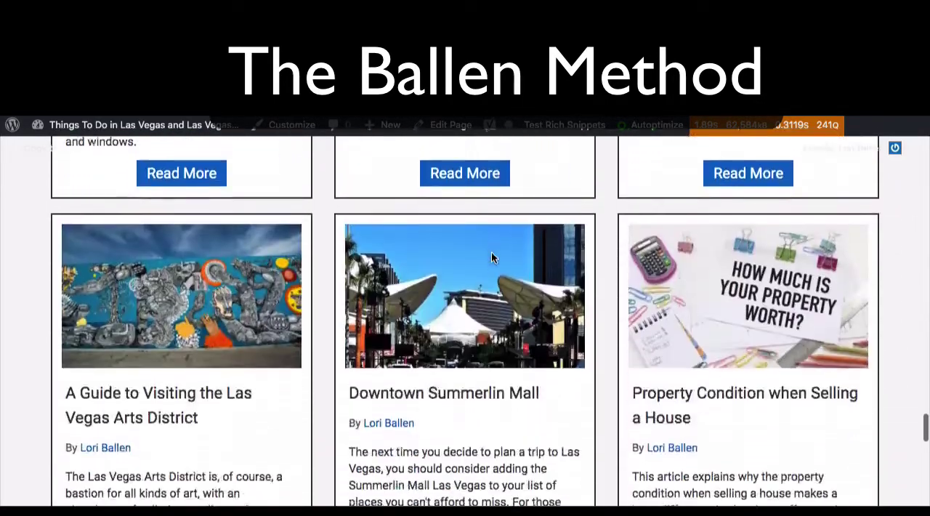
{"action": "scroll", "coordinate": [491, 255], "scroll_direction": "up", "scroll_amount": 20}
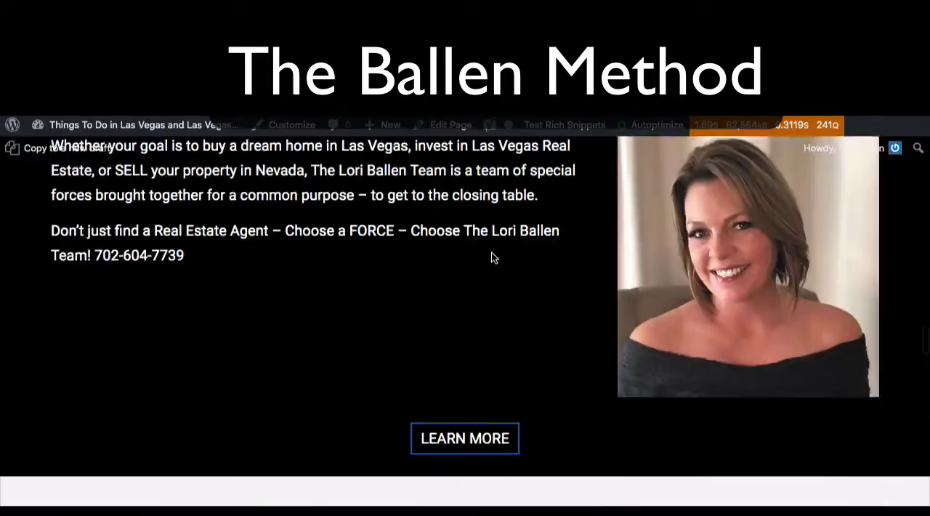
{"action": "scroll", "coordinate": [492, 259], "scroll_direction": "down", "scroll_amount": 3}
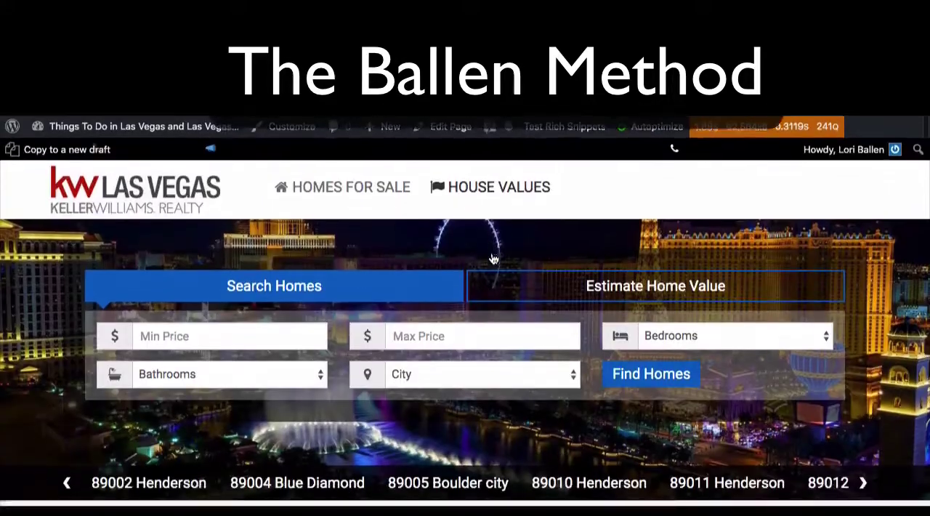
{"action": "scroll", "coordinate": [491, 256], "scroll_direction": "up", "scroll_amount": 3}
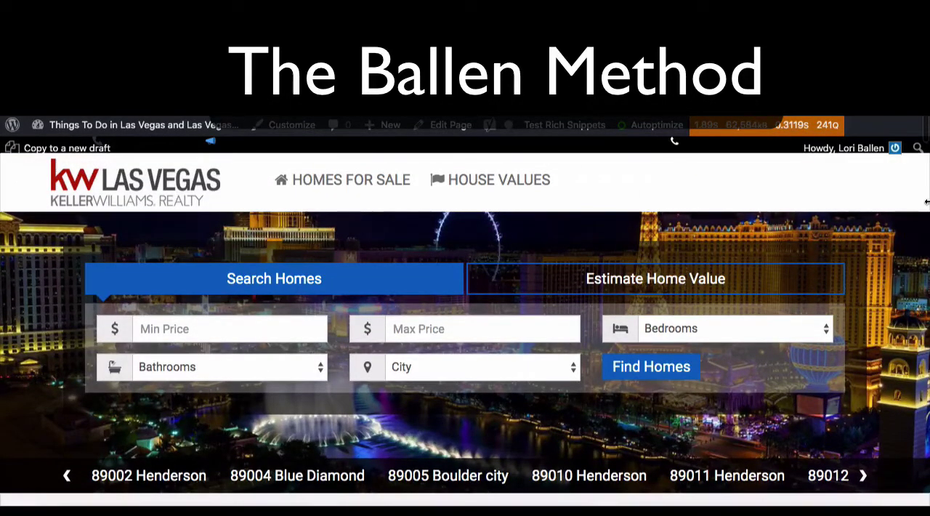
Step: Narrow the browser window to a phone-like width and check how the mobile navigation menu expands and collapses
{"action": "left_click_drag", "start_coordinate": [926, 202], "coordinate": [204, 207]}
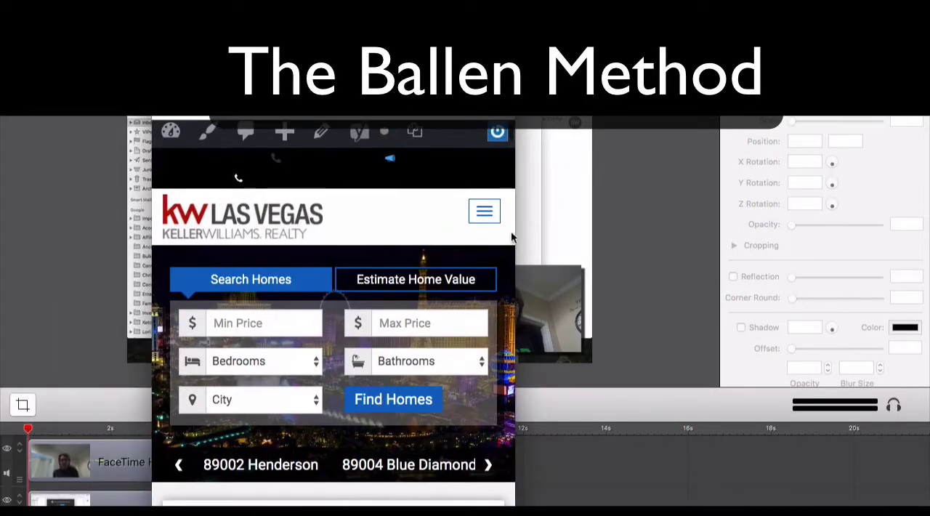
{"action": "left_click", "coordinate": [481, 216]}
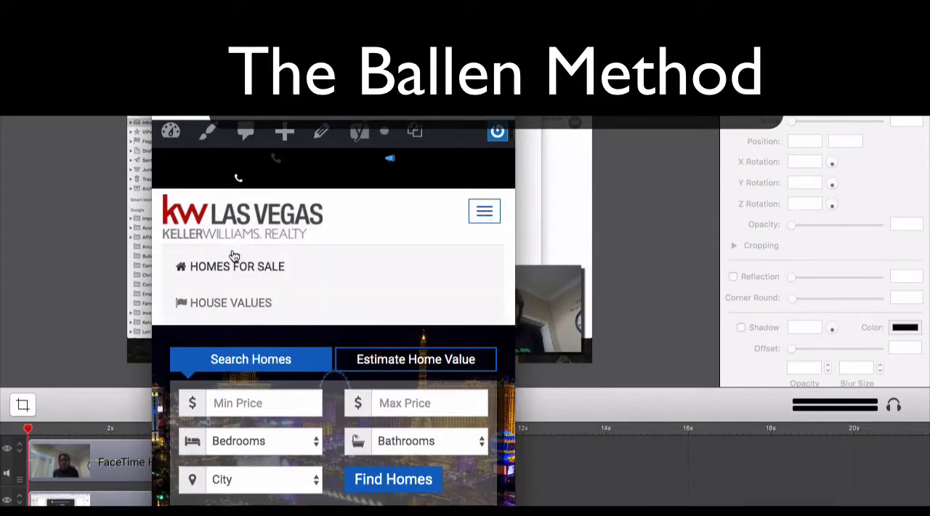
{"action": "left_click", "coordinate": [487, 211]}
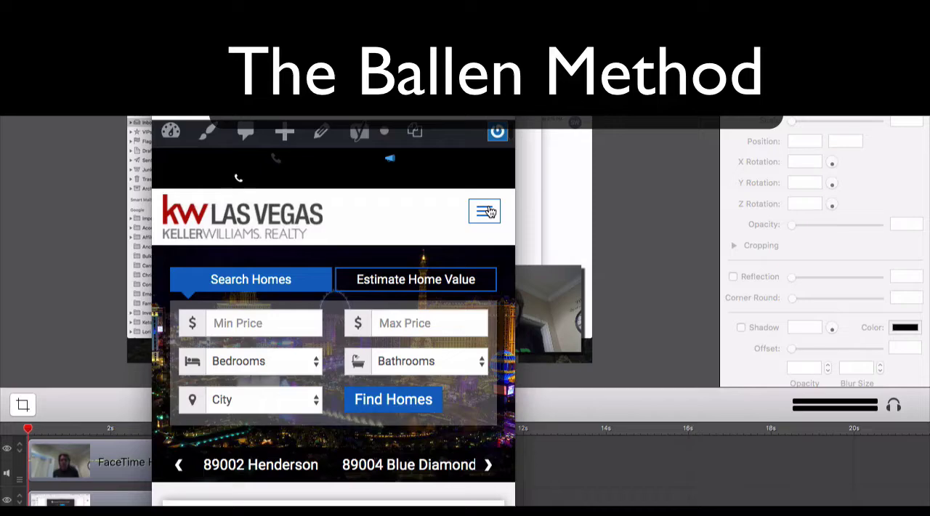
{"action": "left_click", "coordinate": [488, 211]}
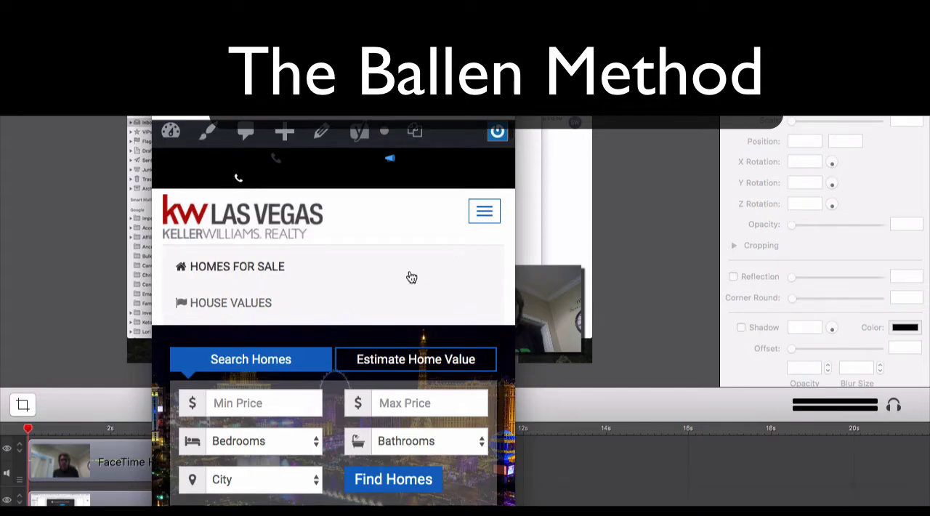
{"action": "scroll", "coordinate": [411, 276], "scroll_direction": "down", "scroll_amount": 10}
{"action": "scroll", "coordinate": [394, 210], "scroll_direction": "up", "scroll_amount": 7}
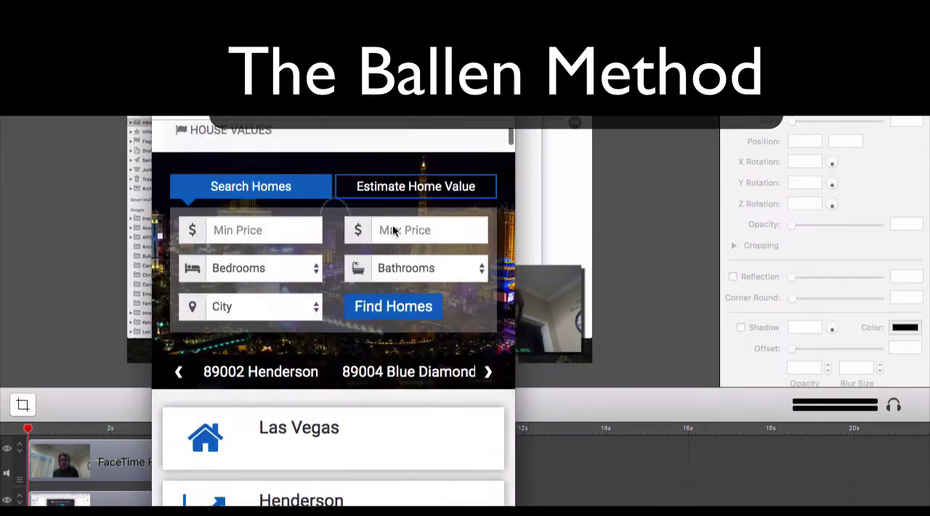
{"action": "scroll", "coordinate": [392, 230], "scroll_direction": "up", "scroll_amount": 5}
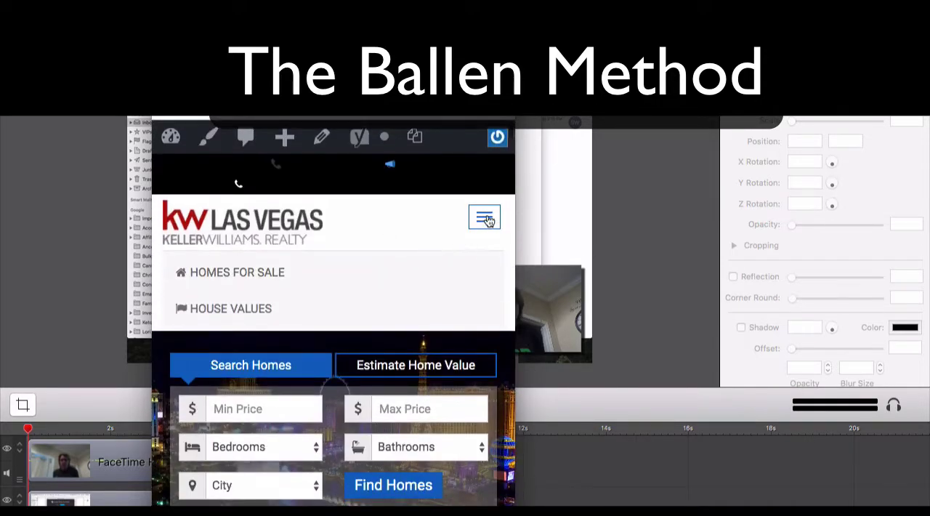
{"action": "left_click", "coordinate": [484, 219]}
{"action": "scroll", "coordinate": [436, 215], "scroll_direction": "down", "scroll_amount": 3}
{"action": "scroll", "coordinate": [477, 208], "scroll_direction": "up", "scroll_amount": 1}
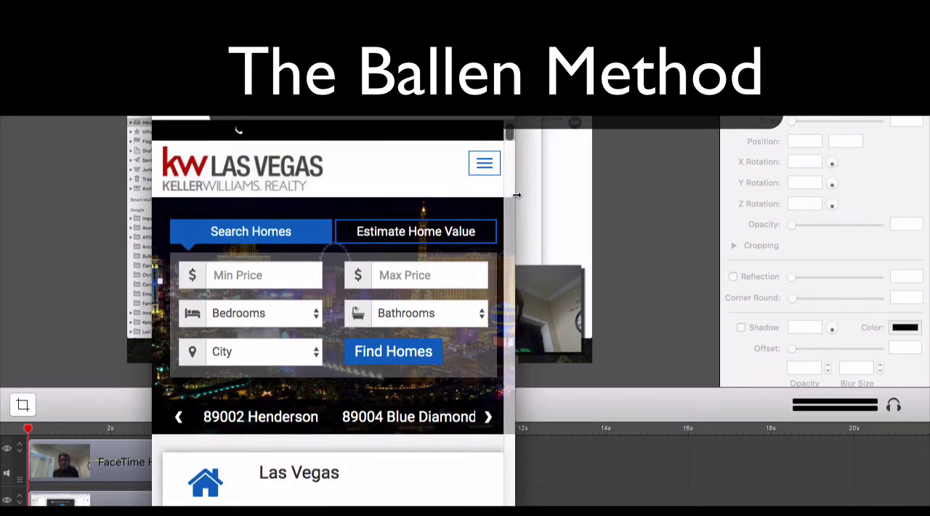
Step: Widen the browser window back to full width and review the desktop header navigation and home search area
{"action": "left_click_drag", "start_coordinate": [517, 195], "coordinate": [927, 188]}
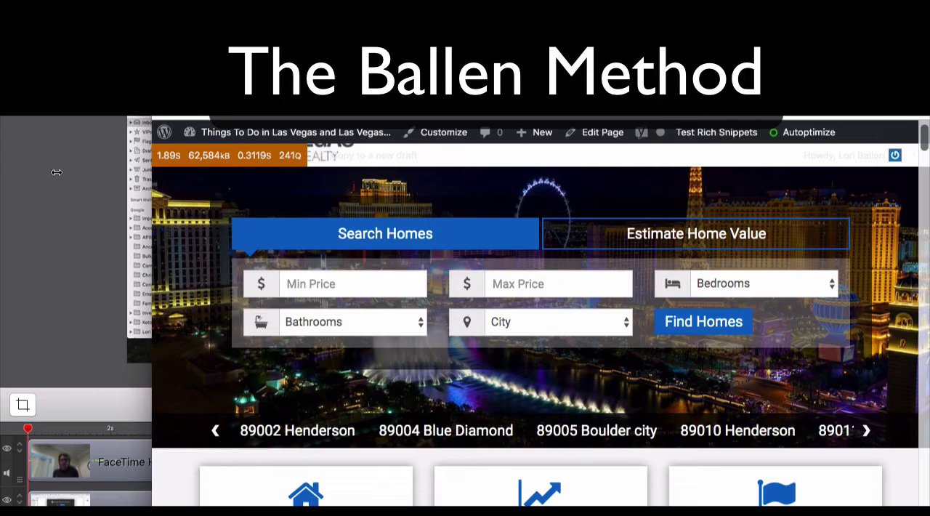
{"action": "left_click_drag", "start_coordinate": [57, 172], "coordinate": [2, 173]}
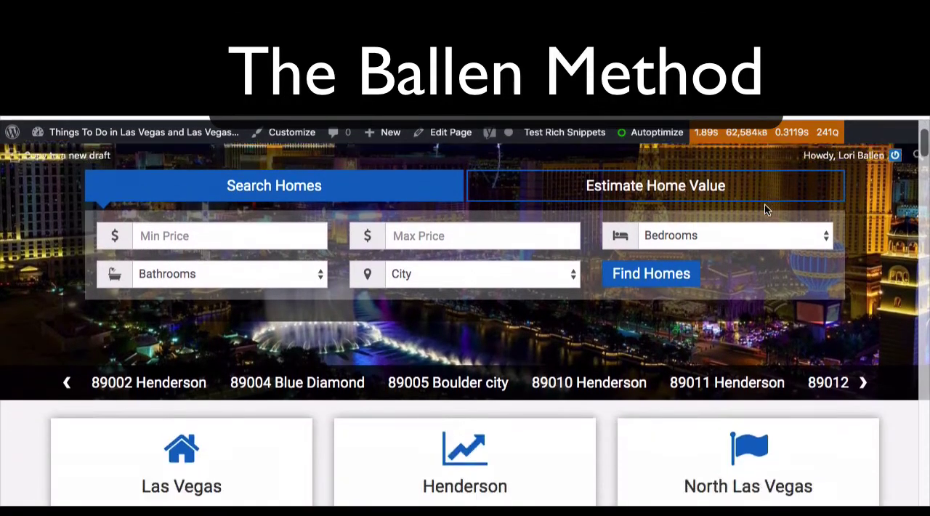
{"action": "scroll", "coordinate": [764, 209], "scroll_direction": "down", "scroll_amount": 2}
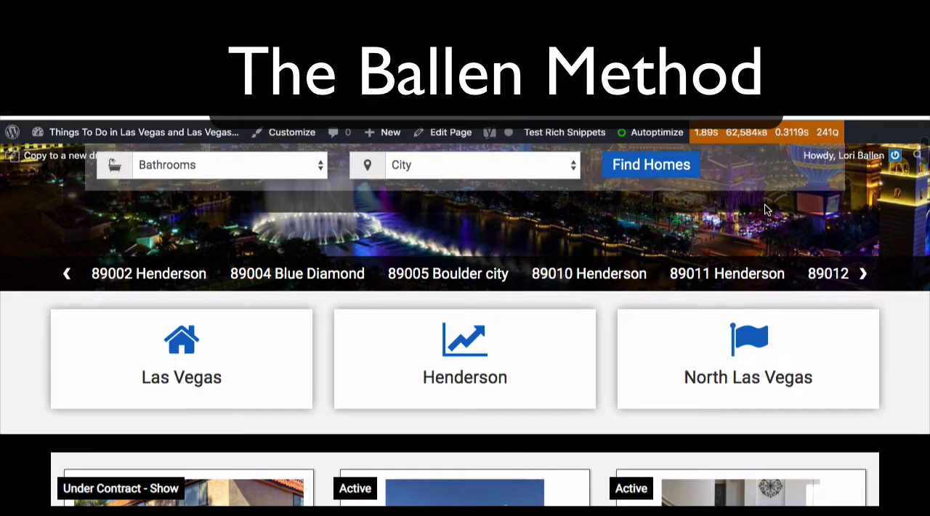
{"action": "scroll", "coordinate": [765, 210], "scroll_direction": "up", "scroll_amount": 3}
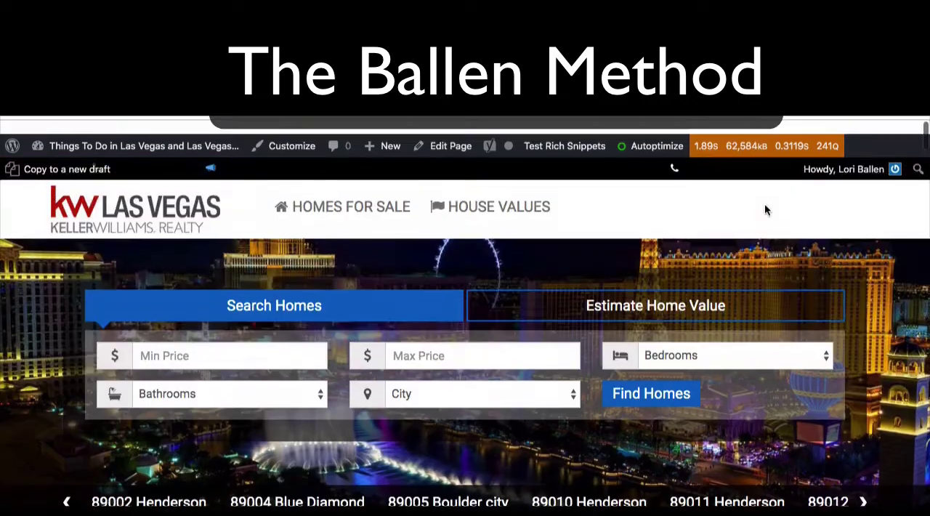
{"action": "scroll", "coordinate": [608, 291], "scroll_direction": "down", "scroll_amount": 2}
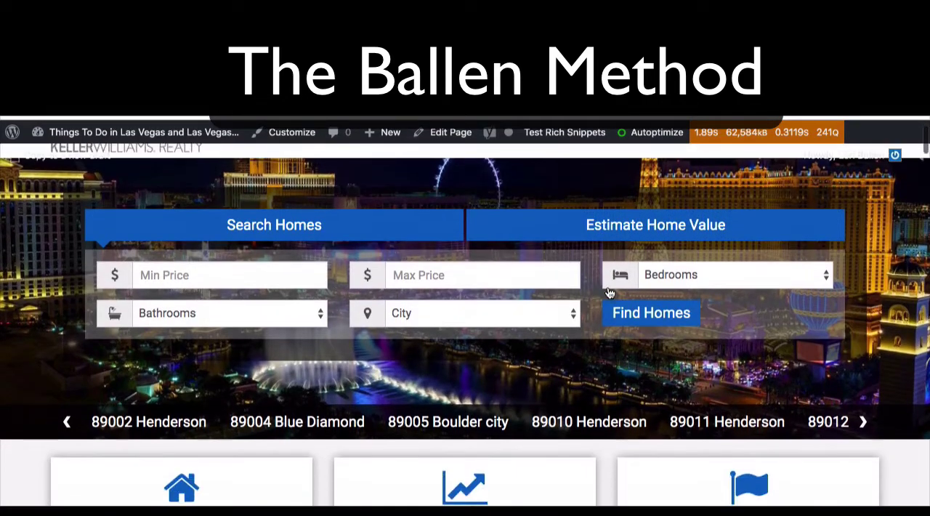
{"action": "scroll", "coordinate": [607, 291], "scroll_direction": "up", "scroll_amount": 1}
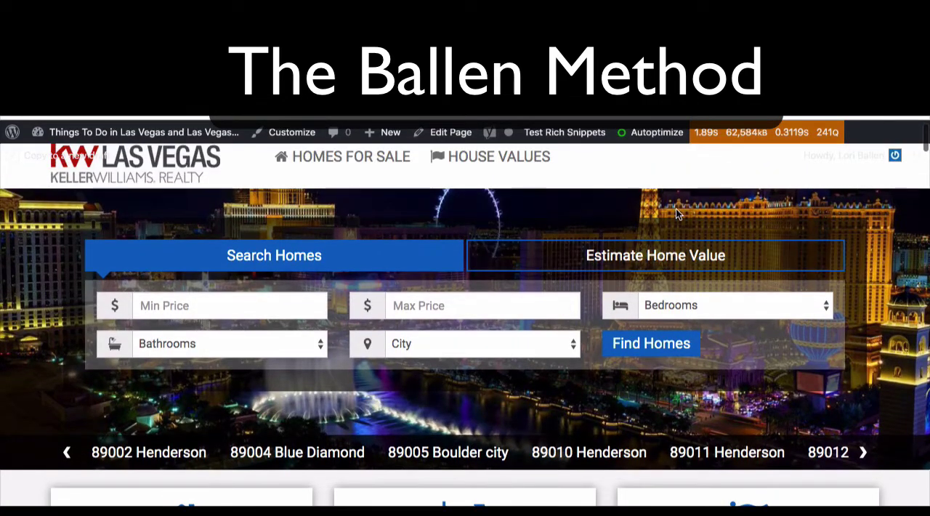
{"action": "scroll", "coordinate": [752, 404], "scroll_direction": "up", "scroll_amount": 1}
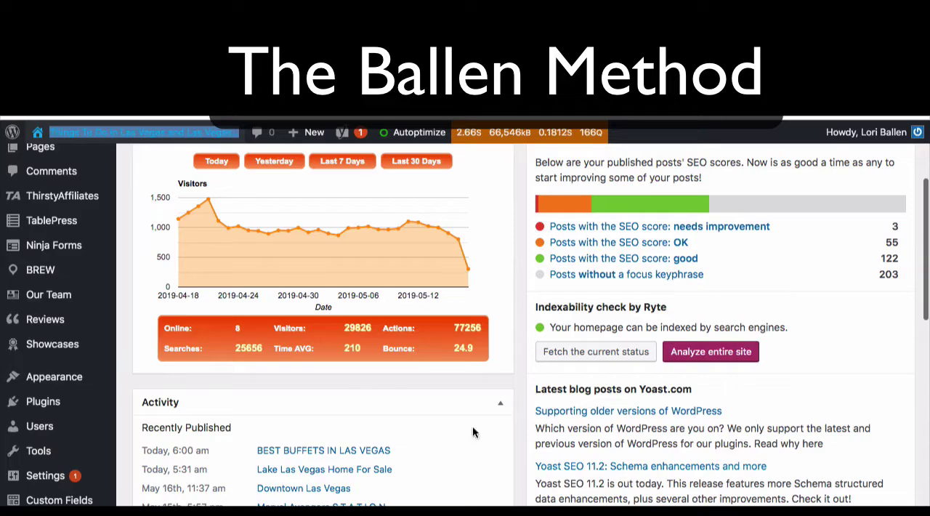
Step: Open the Menus editor under Appearance in the WordPress dashboard
{"action": "scroll", "coordinate": [499, 380], "scroll_direction": "down", "scroll_amount": 5}
{"action": "scroll", "coordinate": [499, 381], "scroll_direction": "up", "scroll_amount": 8}
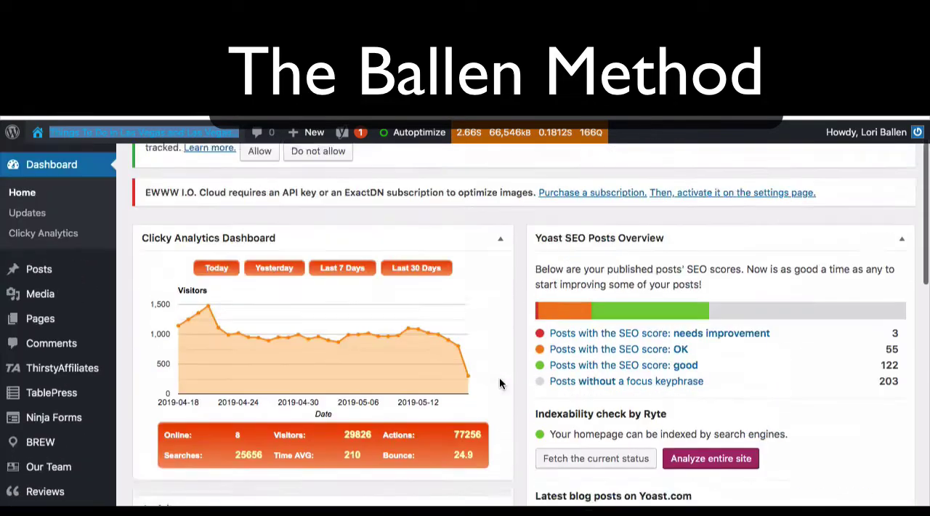
{"action": "scroll", "coordinate": [64, 436], "scroll_direction": "down", "scroll_amount": 1}
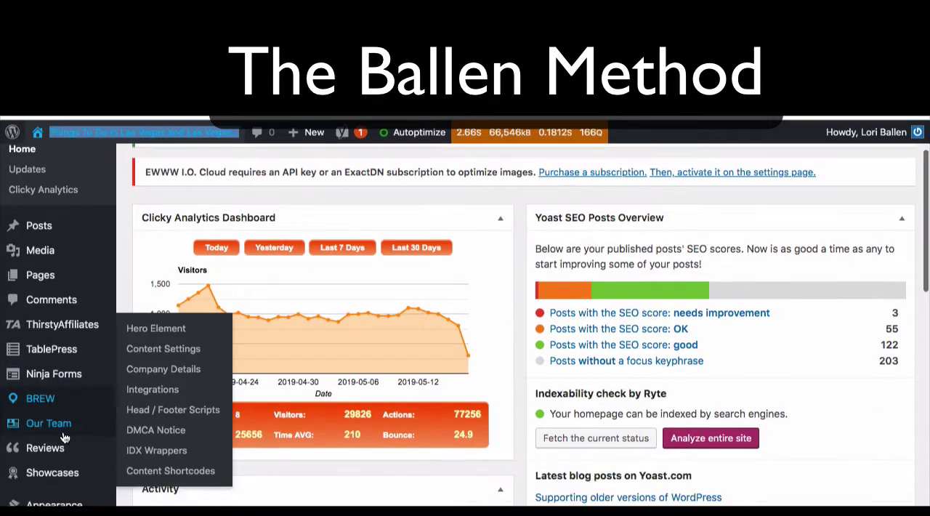
{"action": "scroll", "coordinate": [63, 430], "scroll_direction": "down", "scroll_amount": 3}
{"action": "mouse_move", "coordinate": [72, 379]}
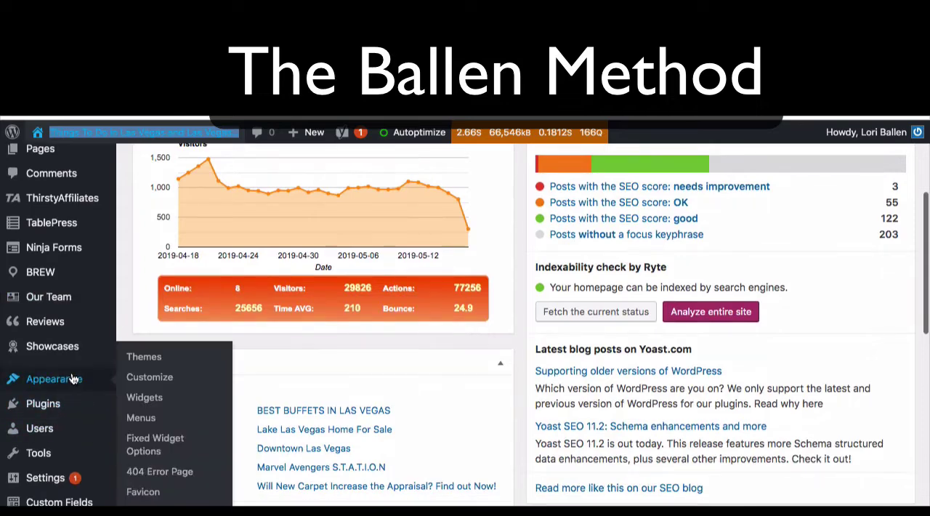
{"action": "left_click", "coordinate": [142, 419]}
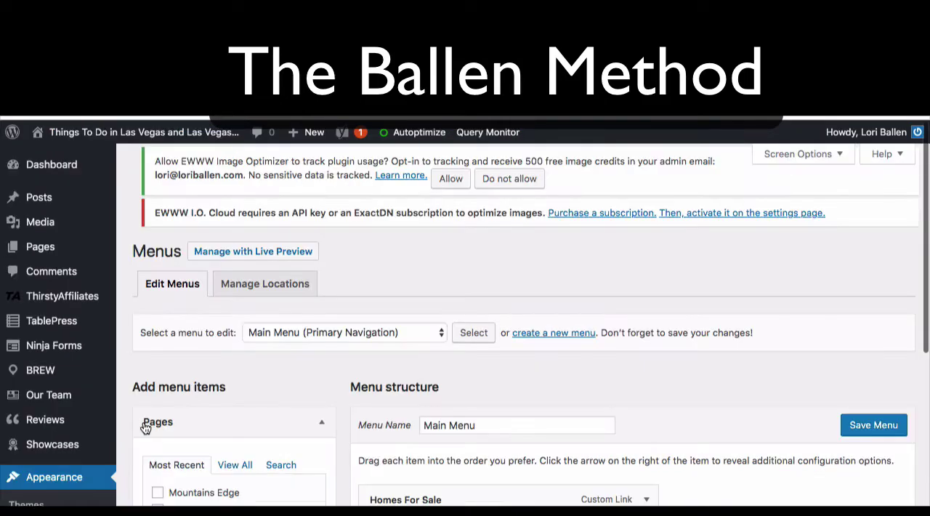
Step: Review the Main Menu structure and browse the most recent and complete lists of pages available for adding
{"action": "scroll", "coordinate": [425, 333], "scroll_direction": "down", "scroll_amount": 3}
{"action": "scroll", "coordinate": [424, 332], "scroll_direction": "down", "scroll_amount": 3}
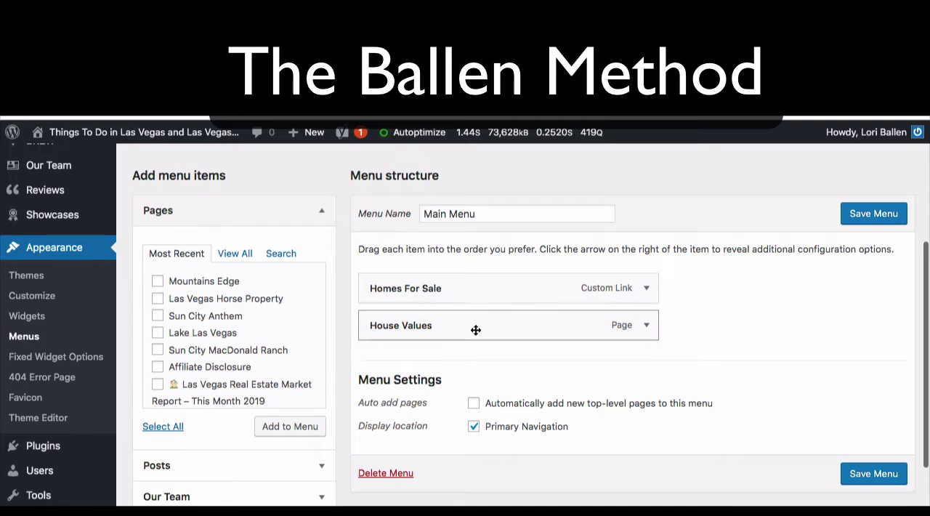
{"action": "scroll", "coordinate": [456, 335], "scroll_direction": "down", "scroll_amount": 1}
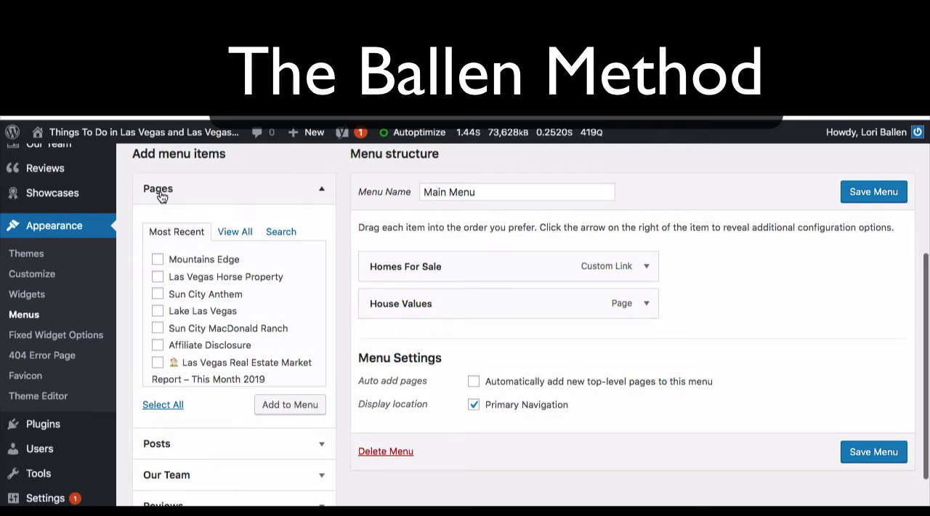
{"action": "scroll", "coordinate": [193, 345], "scroll_direction": "down", "scroll_amount": 5}
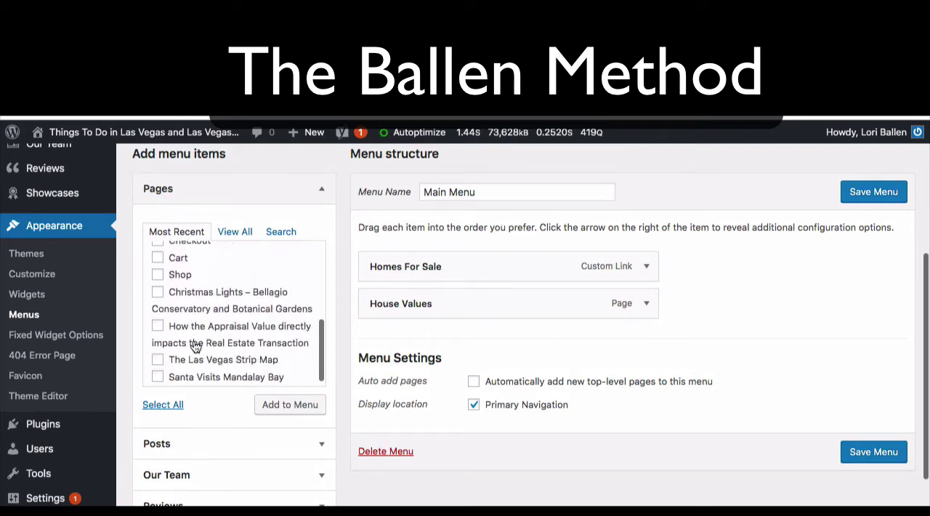
{"action": "scroll", "coordinate": [195, 347], "scroll_direction": "up", "scroll_amount": 4}
{"action": "scroll", "coordinate": [193, 346], "scroll_direction": "up", "scroll_amount": 1}
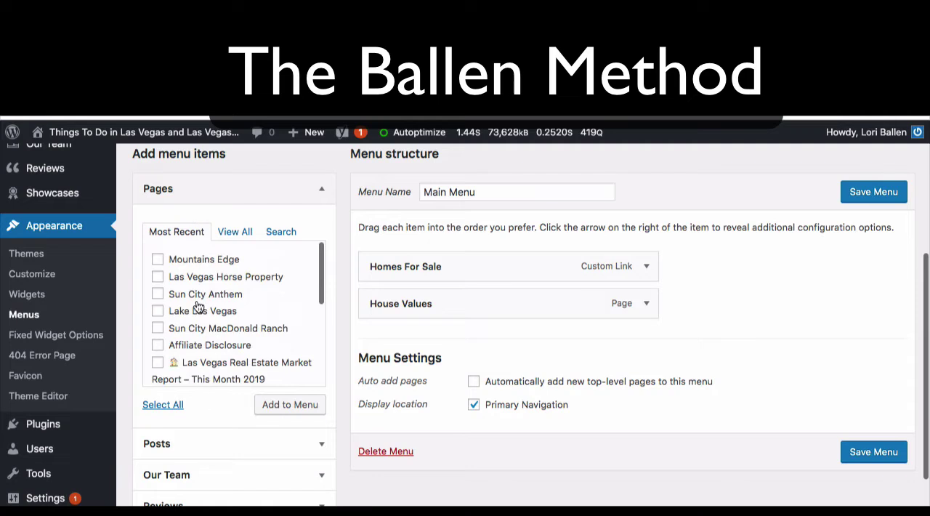
{"action": "left_click", "coordinate": [234, 237]}
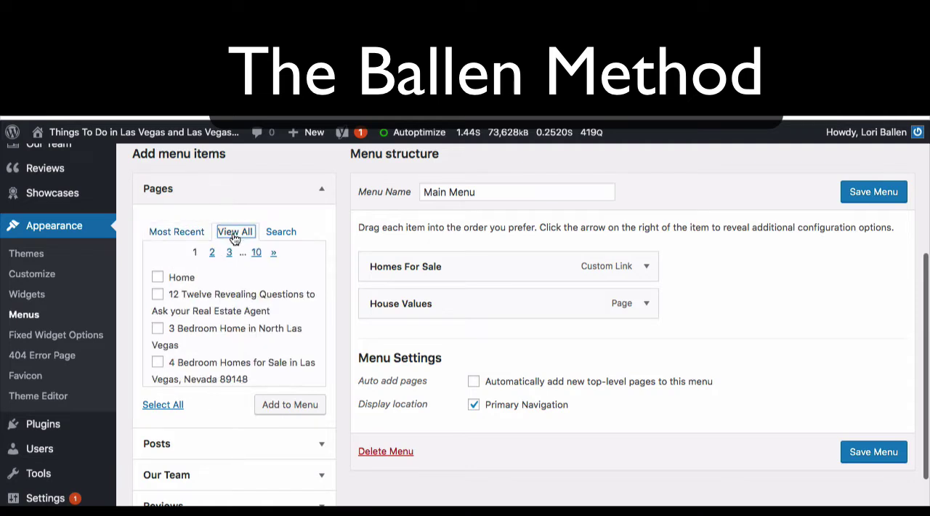
Step: Search the available pages for "contac" and add the Contact Us page to the Main Menu
{"action": "left_click", "coordinate": [287, 234]}
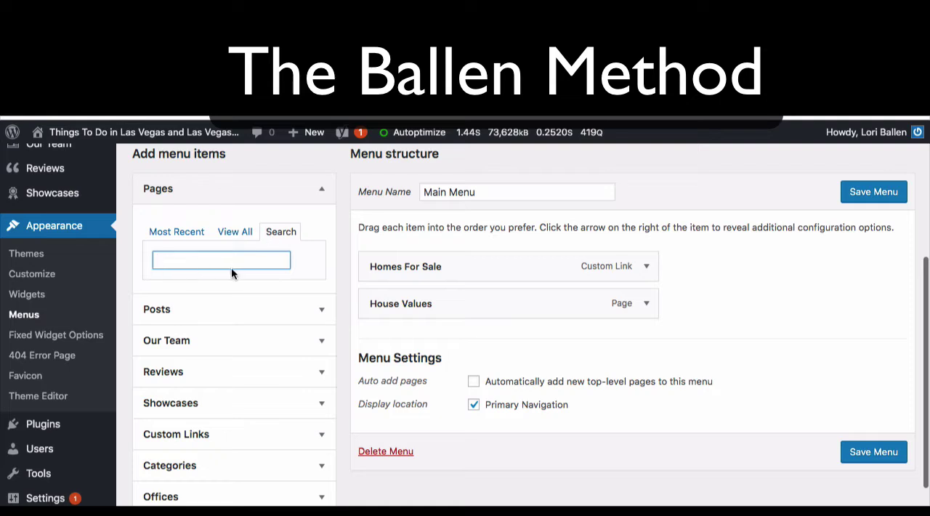
{"action": "type", "text": "contac"}
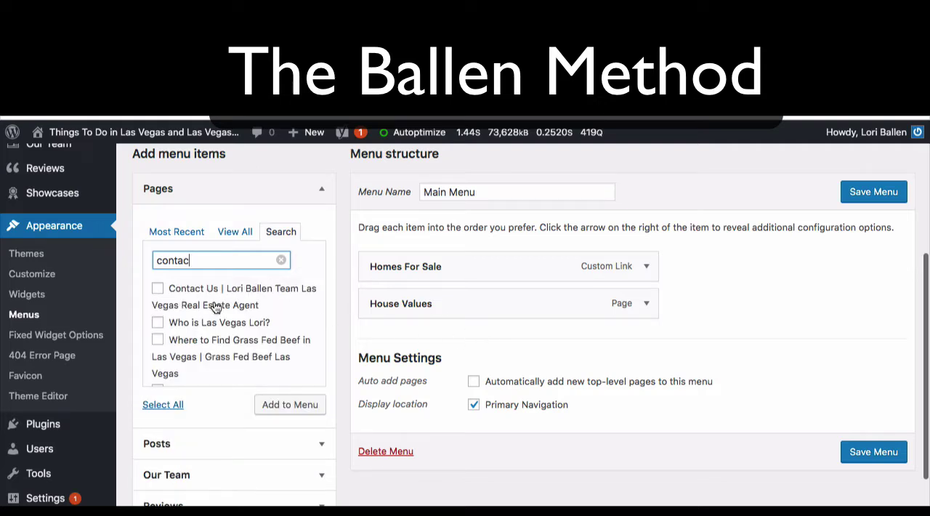
{"action": "left_click", "coordinate": [158, 288]}
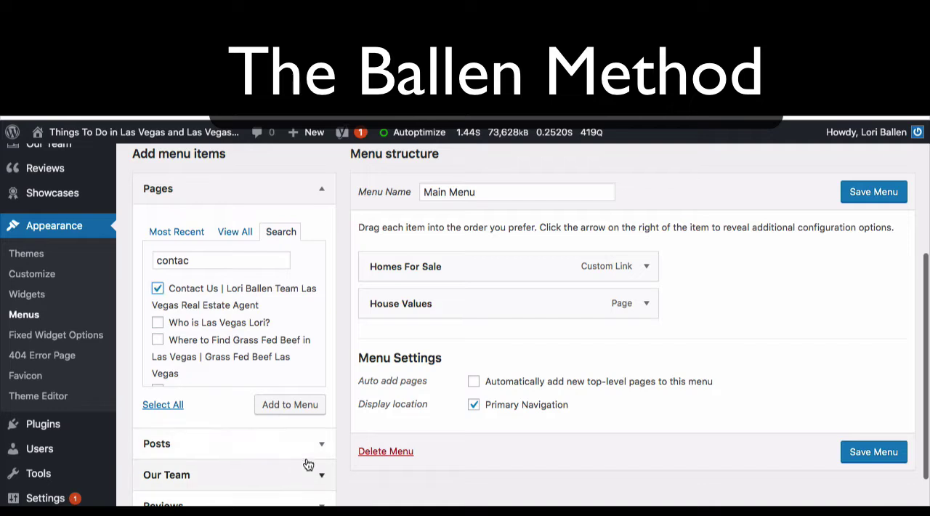
{"action": "left_click", "coordinate": [296, 413]}
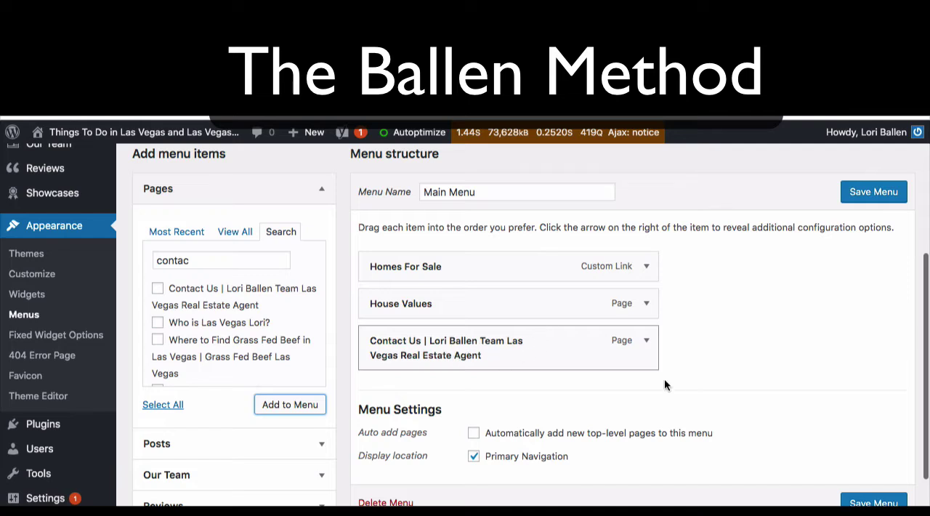
Step: Shorten the navigation label of the newly added contact page menu item to "Contact Us"
{"action": "left_click", "coordinate": [647, 341]}
{"action": "scroll", "coordinate": [407, 388], "scroll_direction": "down", "scroll_amount": 3}
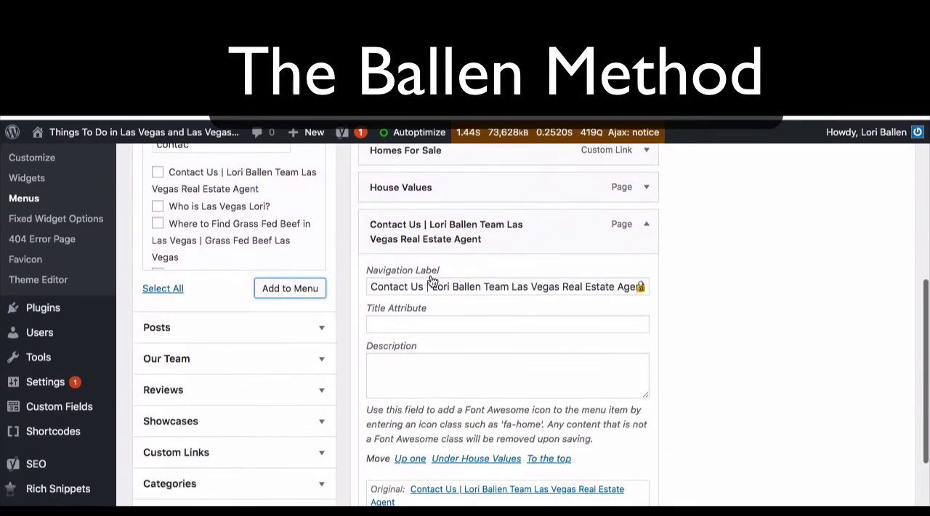
{"action": "left_click_drag", "start_coordinate": [426, 286], "coordinate": [733, 302]}
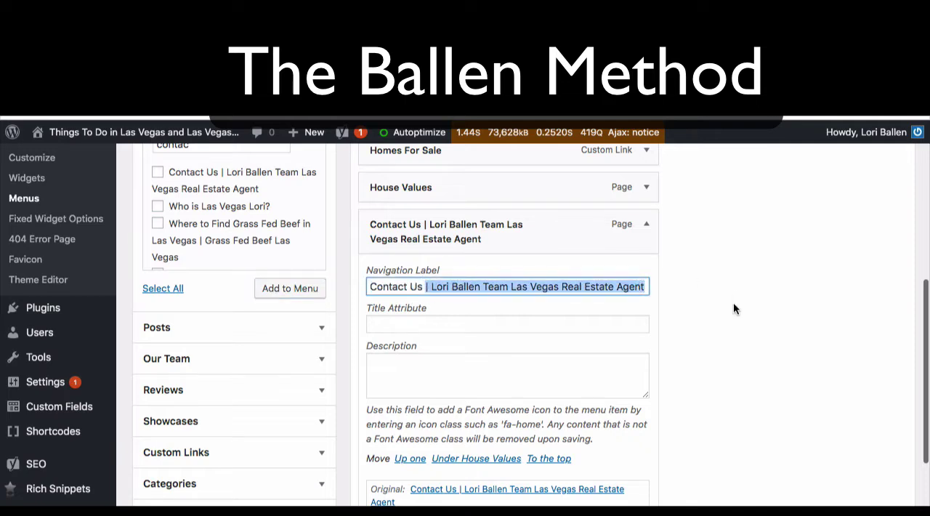
{"action": "key", "text": "BackSpace"}
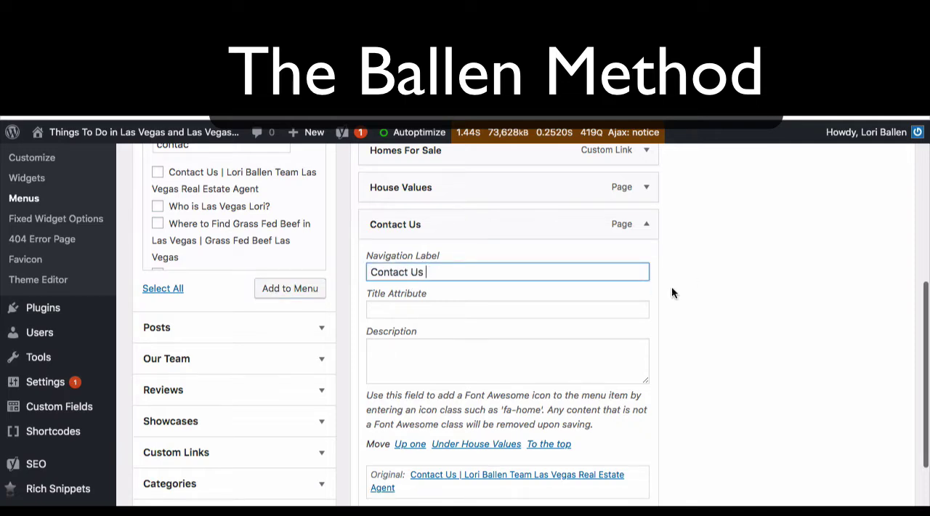
Step: Fill in the Contact Us item's title attribute with "Contact" followed by the team's name, leaving the description empty
{"action": "scroll", "coordinate": [404, 306], "scroll_direction": "down", "scroll_amount": 1}
{"action": "left_click", "coordinate": [391, 255]}
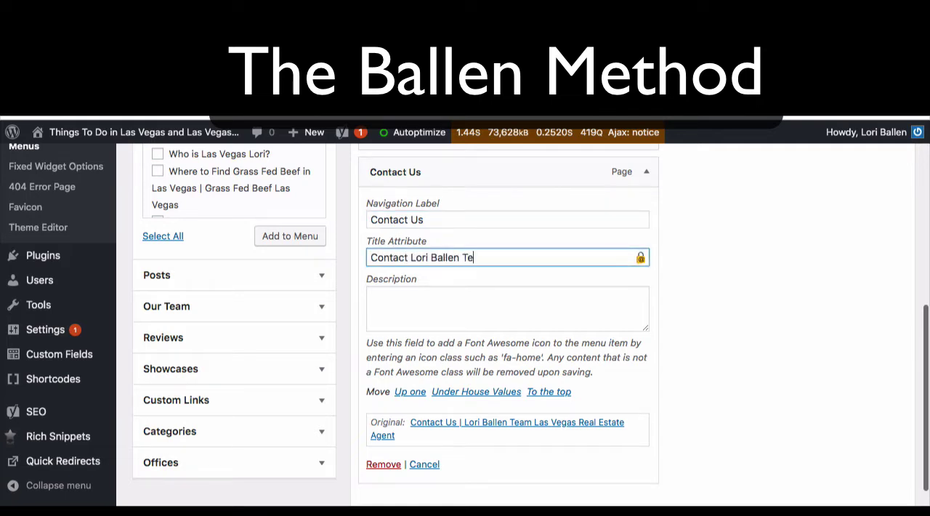
{"action": "left_click", "coordinate": [402, 310]}
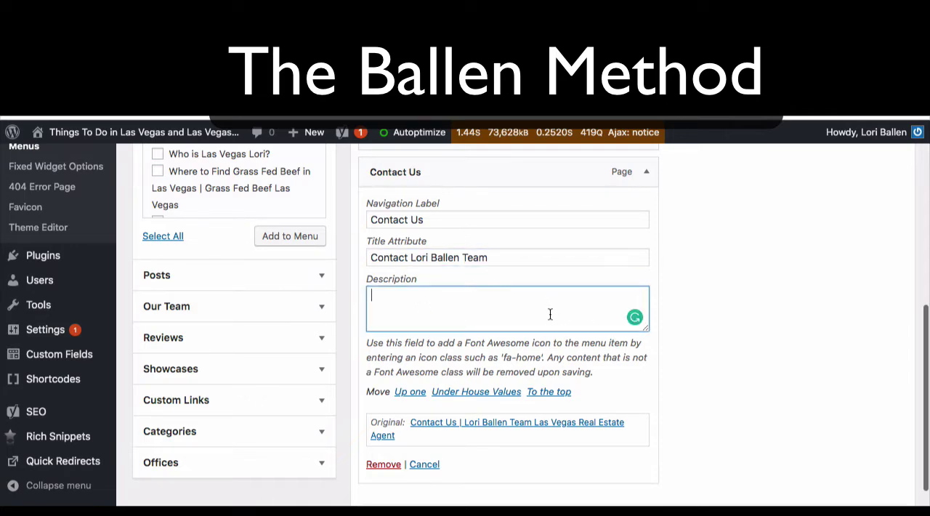
{"action": "scroll", "coordinate": [562, 303], "scroll_direction": "down", "scroll_amount": 1}
{"action": "scroll", "coordinate": [560, 304], "scroll_direction": "up", "scroll_amount": 2}
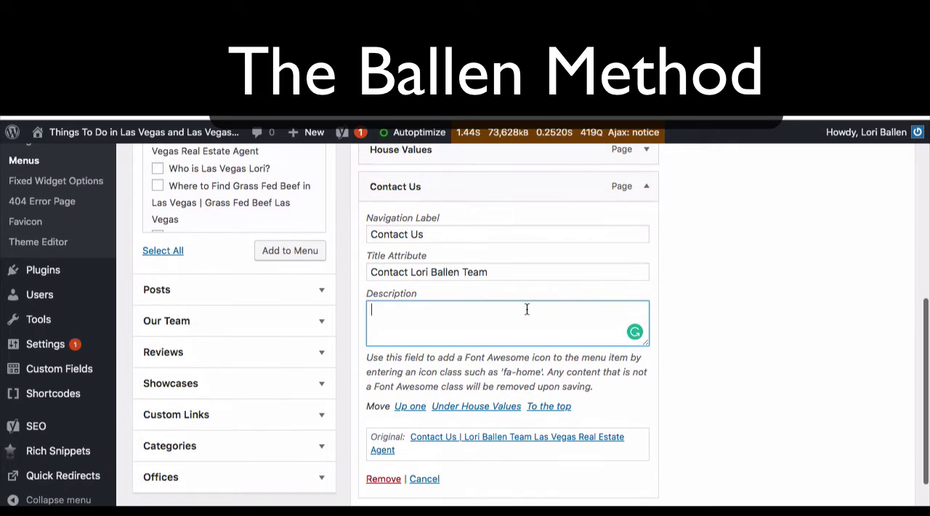
{"action": "scroll", "coordinate": [520, 318], "scroll_direction": "up", "scroll_amount": 1}
{"action": "scroll", "coordinate": [520, 316], "scroll_direction": "down", "scroll_amount": 1}
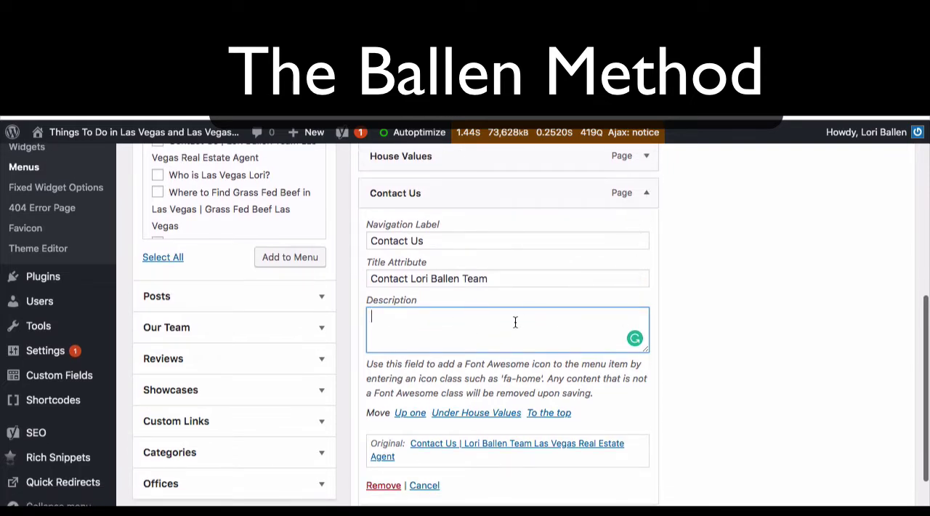
{"action": "left_click_drag", "start_coordinate": [373, 275], "coordinate": [507, 276]}
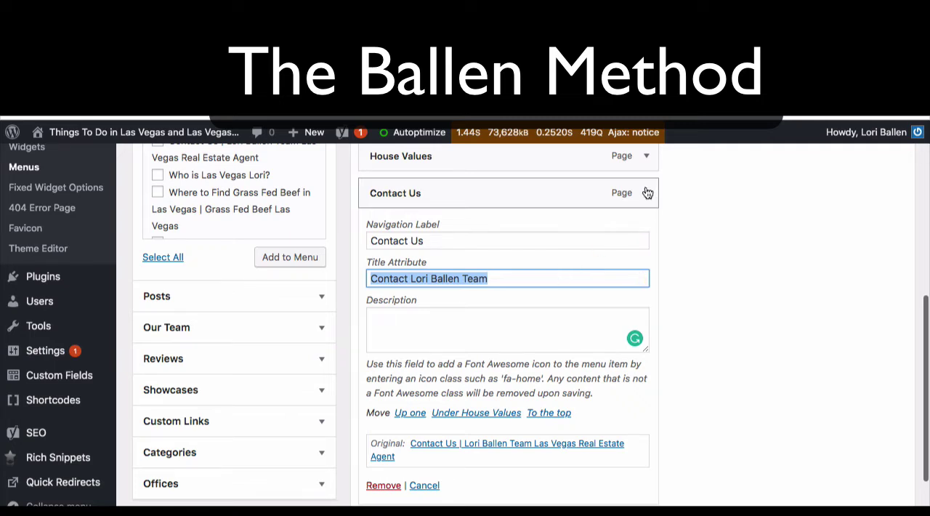
Step: Collapse the Contact Us item's settings, try it as a sub item of House Values, and return it to the top level
{"action": "left_click_drag", "start_coordinate": [646, 196], "coordinate": [649, 187]}
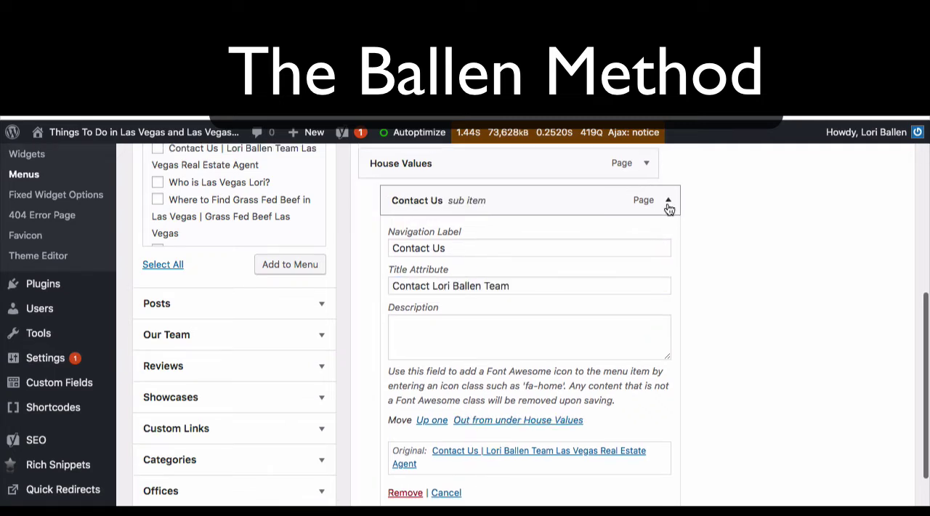
{"action": "left_click", "coordinate": [668, 208]}
{"action": "left_click_drag", "start_coordinate": [501, 200], "coordinate": [470, 195]}
{"action": "scroll", "coordinate": [471, 196], "scroll_direction": "up", "scroll_amount": 2}
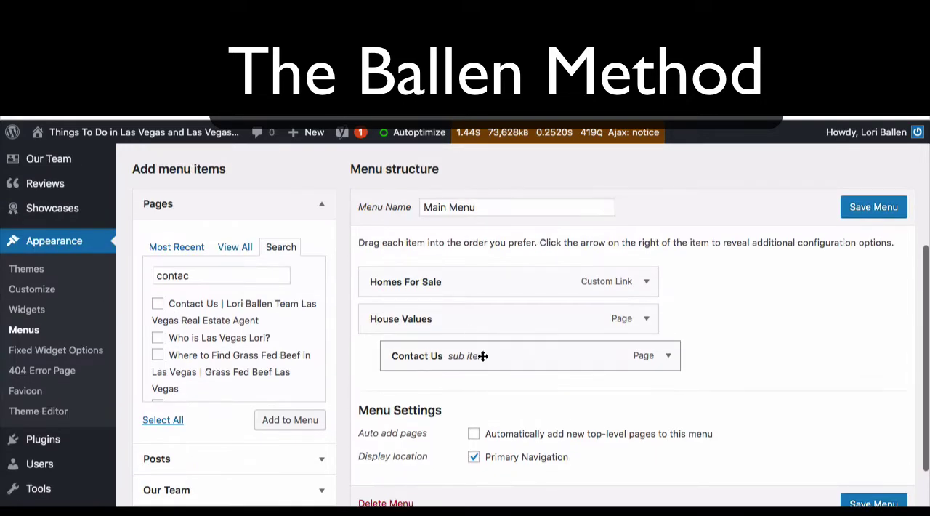
{"action": "left_click_drag", "start_coordinate": [483, 356], "coordinate": [460, 354]}
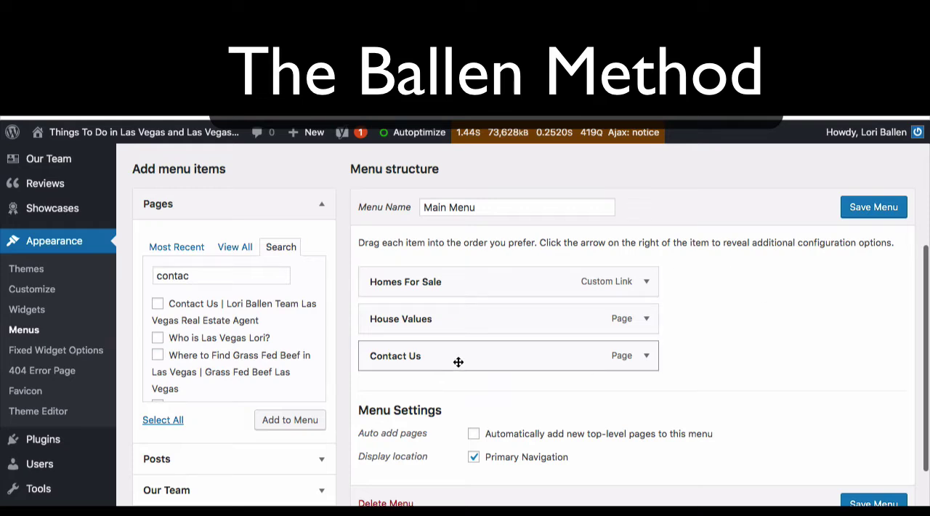
{"action": "left_click_drag", "start_coordinate": [459, 362], "coordinate": [514, 358]}
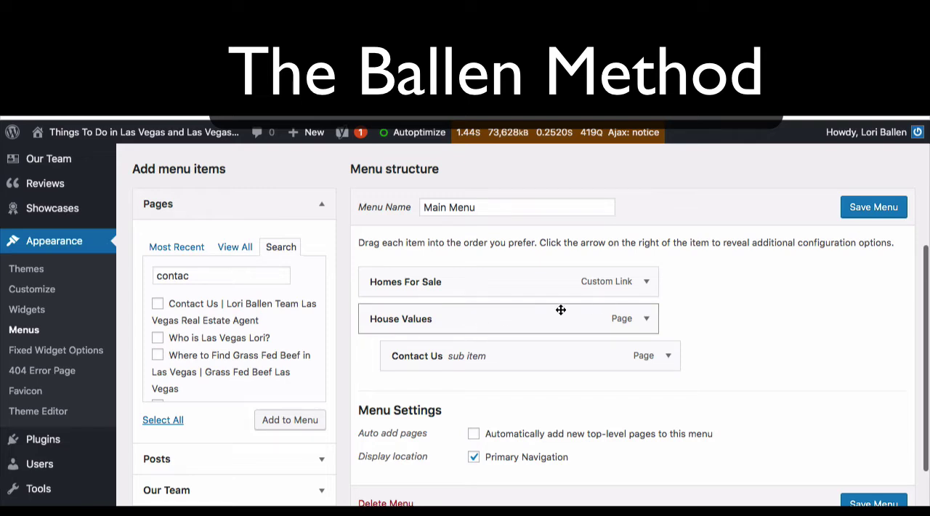
{"action": "left_click_drag", "start_coordinate": [510, 358], "coordinate": [489, 356]}
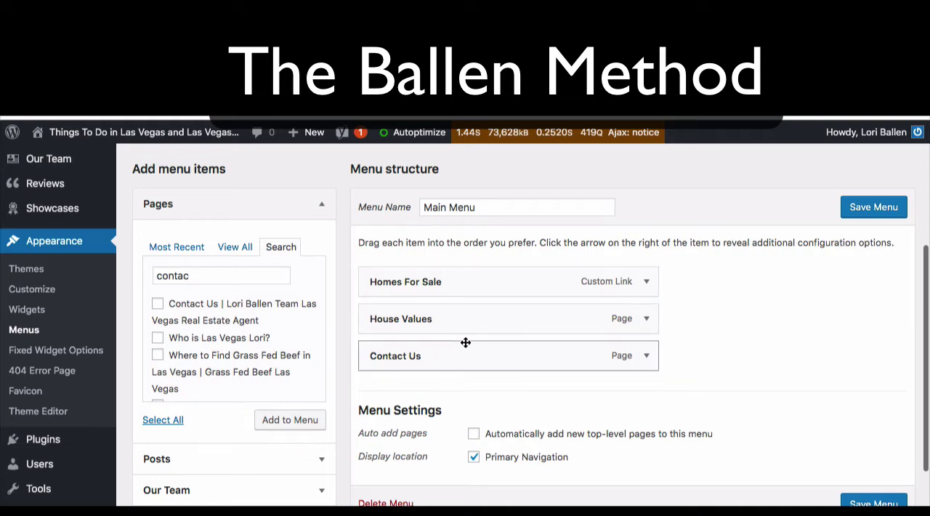
Step: Review the Main Menu structure, the Menu Settings, and the content types available for adding
{"action": "scroll", "coordinate": [466, 342], "scroll_direction": "down", "scroll_amount": 2}
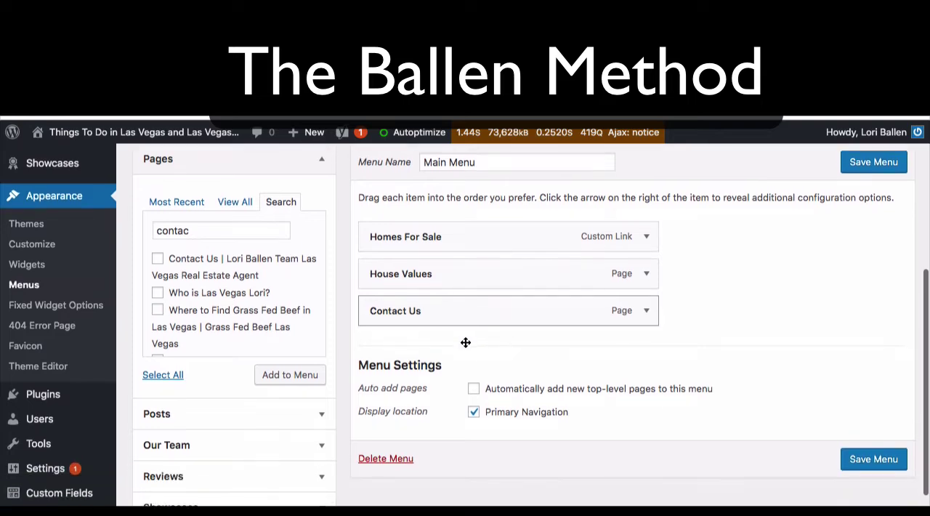
{"action": "scroll", "coordinate": [466, 342], "scroll_direction": "down", "scroll_amount": 2}
{"action": "scroll", "coordinate": [466, 346], "scroll_direction": "down", "scroll_amount": 2}
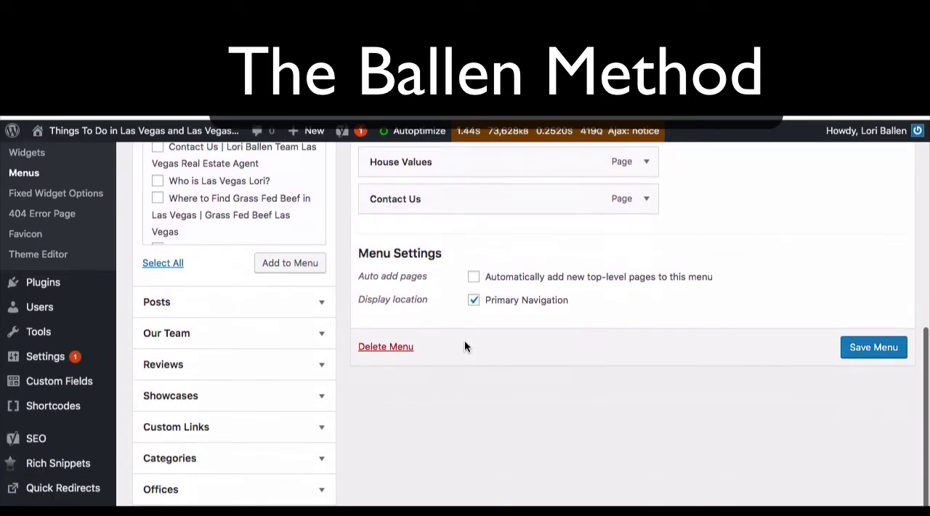
{"action": "scroll", "coordinate": [465, 344], "scroll_direction": "up", "scroll_amount": 4}
{"action": "scroll", "coordinate": [465, 342], "scroll_direction": "down", "scroll_amount": 4}
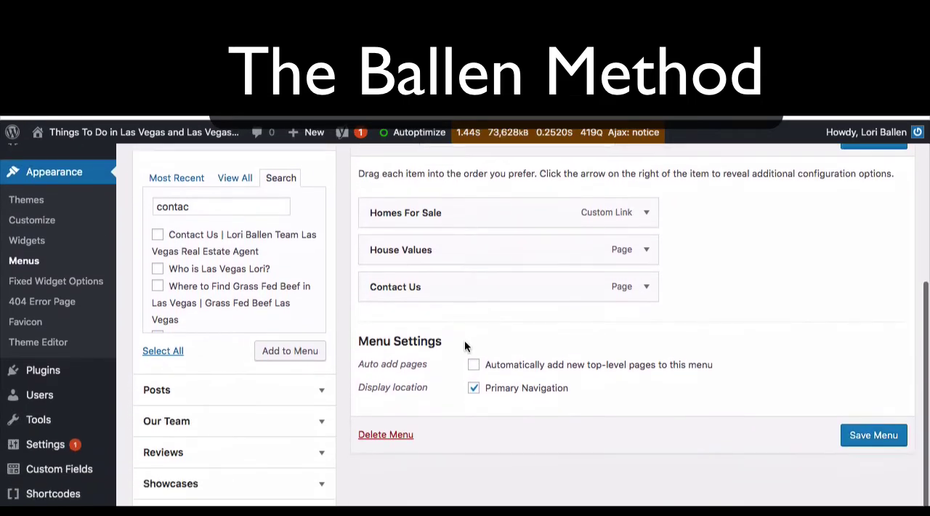
{"action": "scroll", "coordinate": [465, 341], "scroll_direction": "down", "scroll_amount": 1}
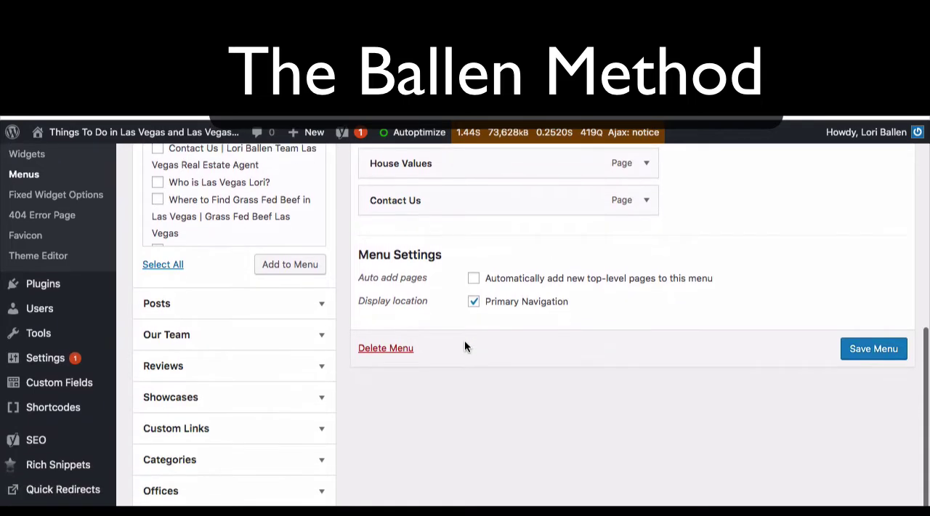
{"action": "scroll", "coordinate": [465, 342], "scroll_direction": "up", "scroll_amount": 2}
{"action": "scroll", "coordinate": [465, 346], "scroll_direction": "down", "scroll_amount": 2}
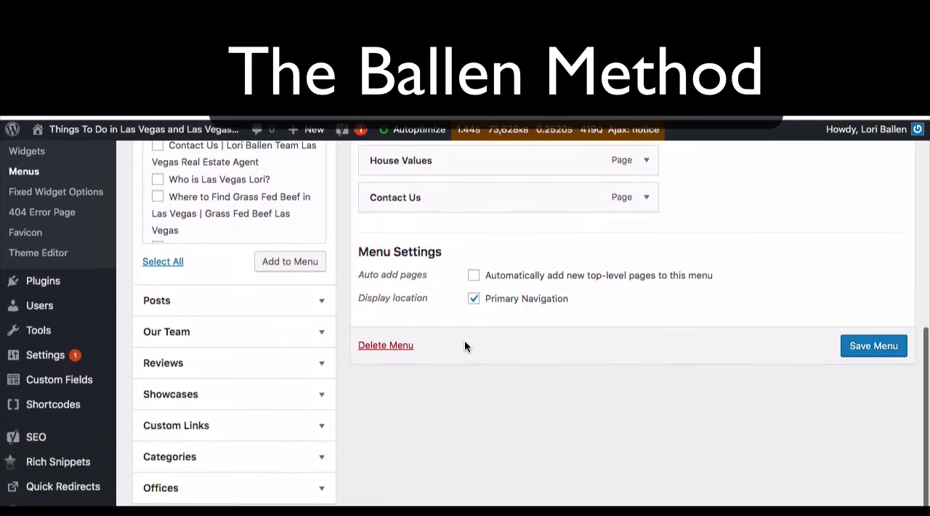
{"action": "scroll", "coordinate": [223, 318], "scroll_direction": "up", "scroll_amount": 8}
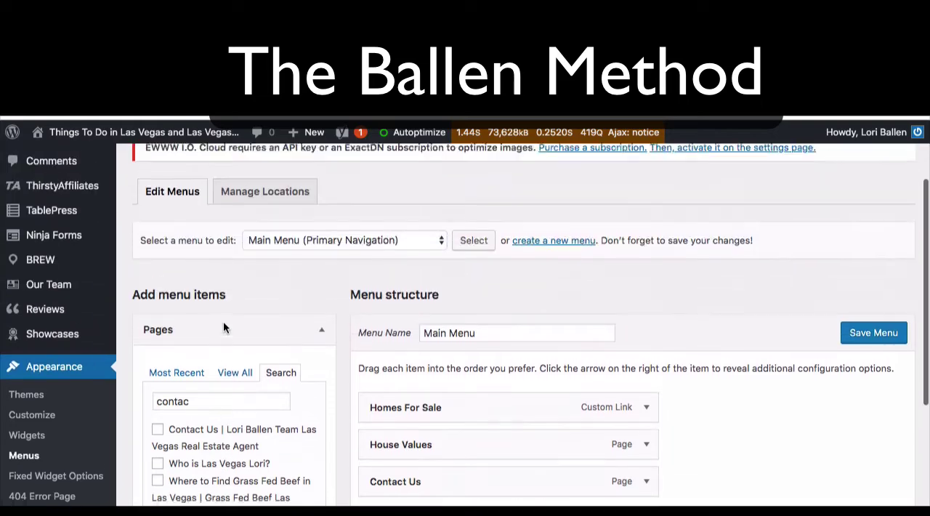
Step: Browse the most recent posts available for adding to the Main Menu
{"action": "scroll", "coordinate": [223, 323], "scroll_direction": "down", "scroll_amount": 4}
{"action": "scroll", "coordinate": [210, 237], "scroll_direction": "down", "scroll_amount": 4}
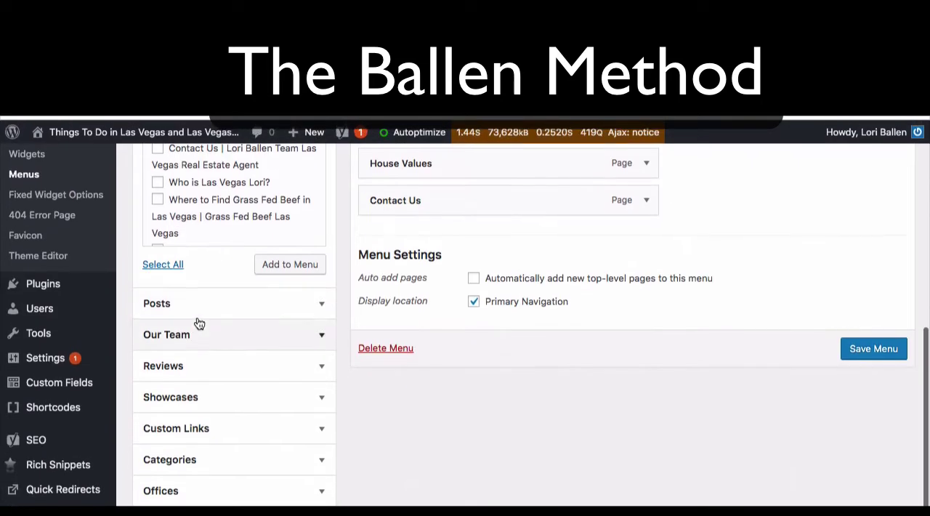
{"action": "left_click", "coordinate": [272, 308]}
{"action": "scroll", "coordinate": [273, 314], "scroll_direction": "down", "scroll_amount": 1}
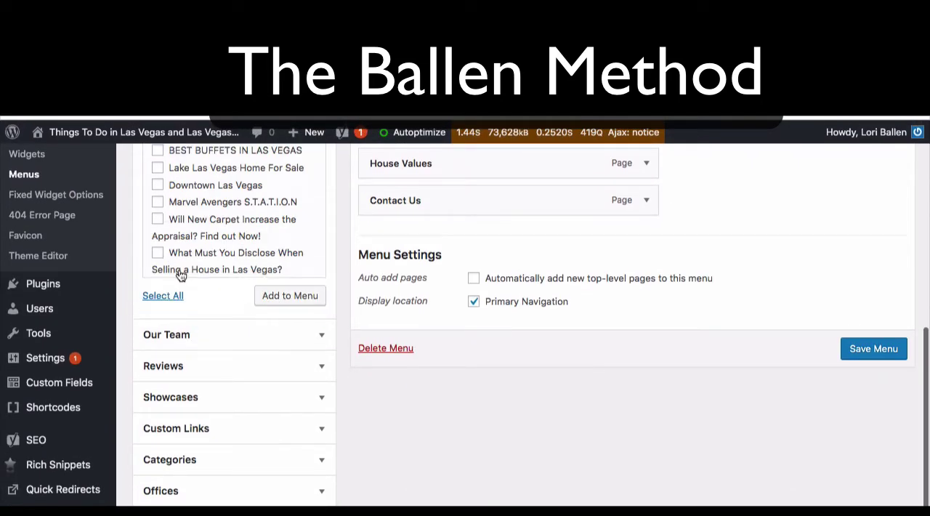
{"action": "scroll", "coordinate": [181, 274], "scroll_direction": "up", "scroll_amount": 5}
{"action": "scroll", "coordinate": [233, 320], "scroll_direction": "down", "scroll_amount": 5}
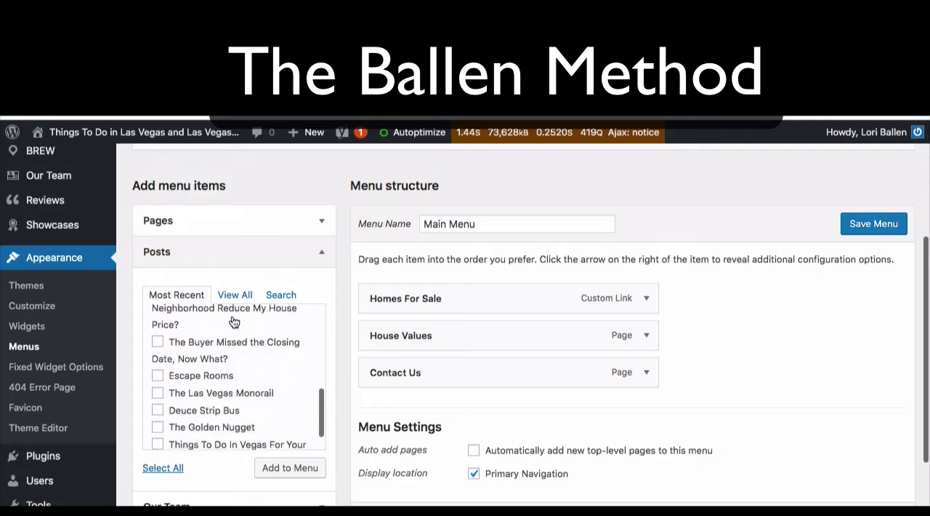
{"action": "scroll", "coordinate": [253, 496], "scroll_direction": "down", "scroll_amount": 5}
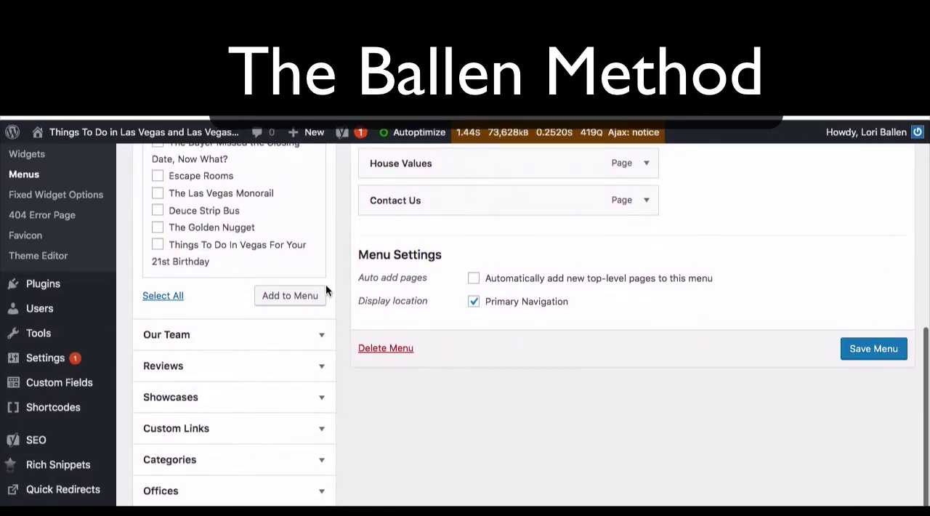
Step: Add all three Our Team members to the Main Menu
{"action": "left_click", "coordinate": [308, 342]}
{"action": "scroll", "coordinate": [308, 342], "scroll_direction": "up", "scroll_amount": 4}
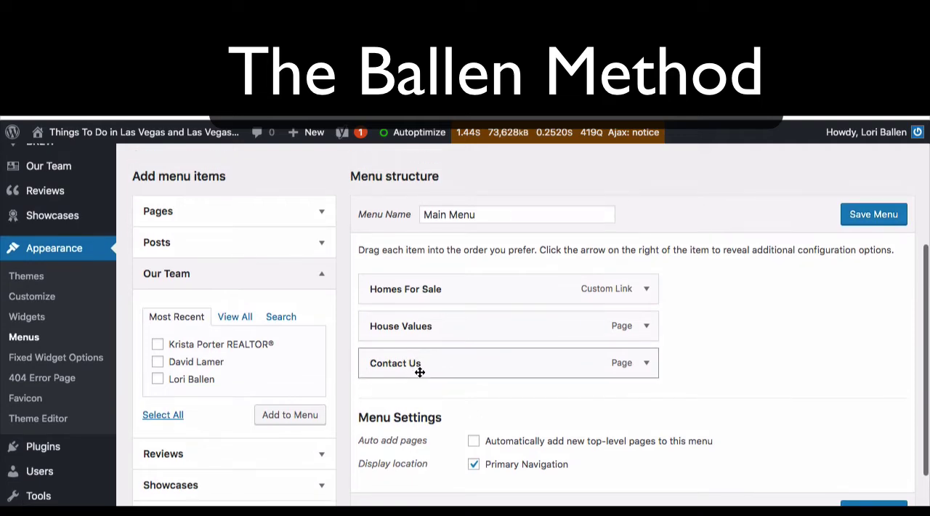
{"action": "left_click", "coordinate": [157, 345]}
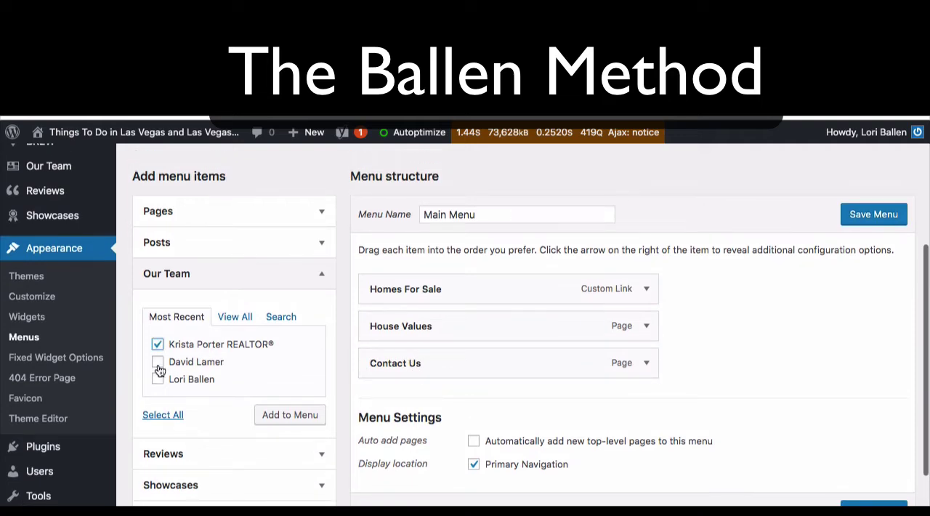
{"action": "left_click", "coordinate": [158, 363]}
{"action": "left_click", "coordinate": [158, 380]}
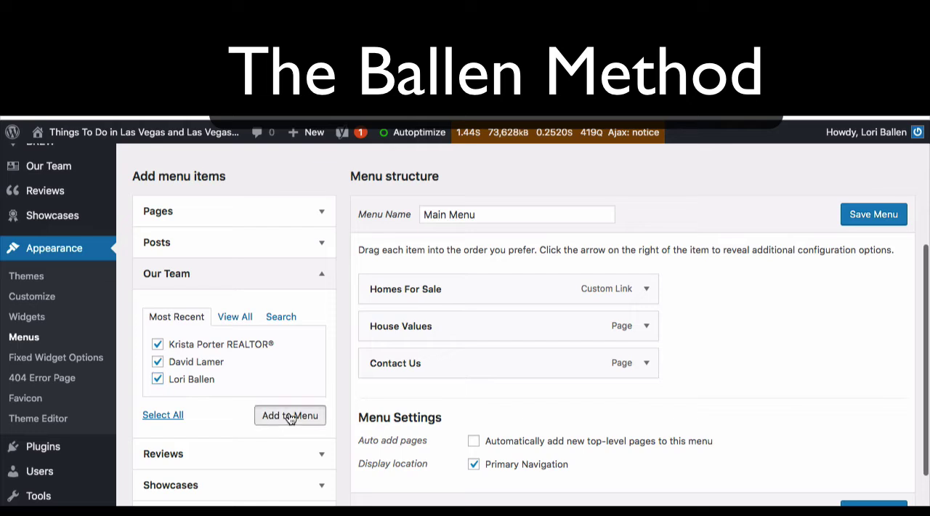
{"action": "left_click", "coordinate": [290, 416]}
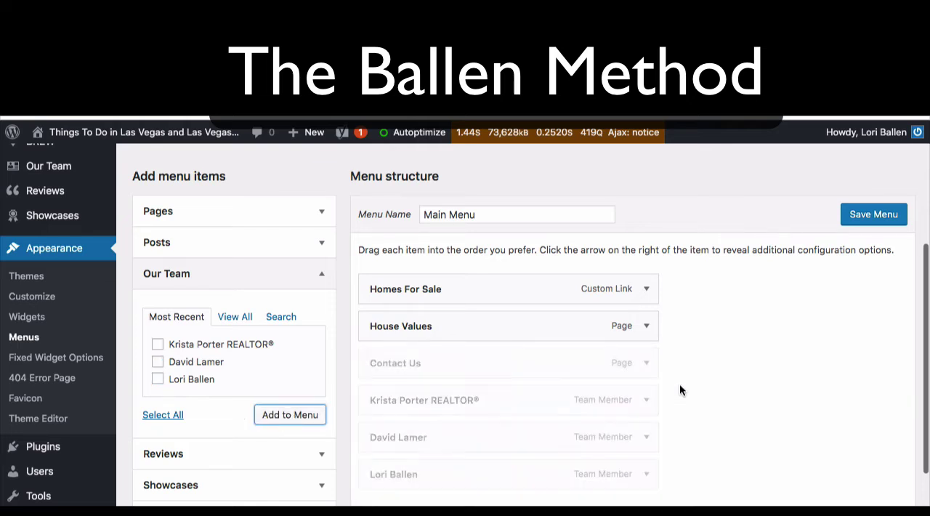
Step: Nest the three team members as sub items of Contact Us and move the first one below the second
{"action": "left_click_drag", "start_coordinate": [472, 403], "coordinate": [529, 398]}
{"action": "left_click_drag", "start_coordinate": [478, 439], "coordinate": [504, 437]}
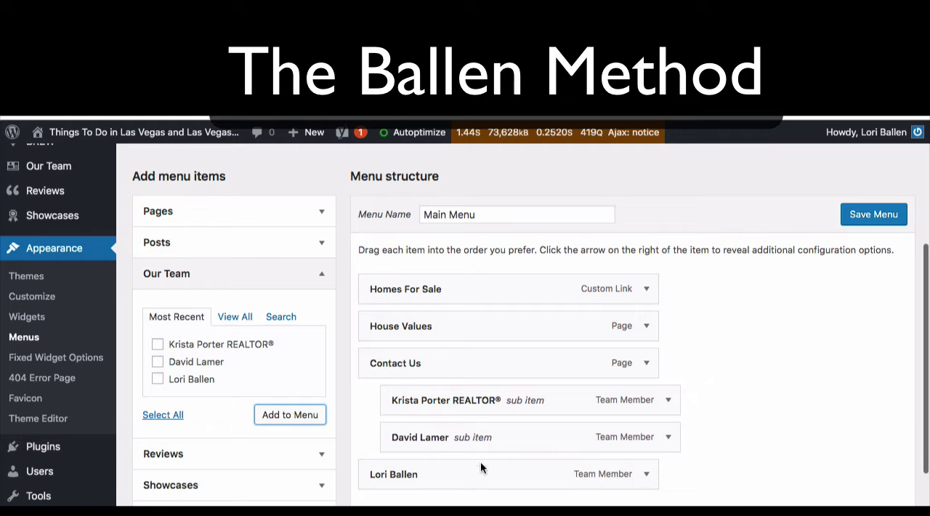
{"action": "left_click_drag", "start_coordinate": [477, 475], "coordinate": [501, 472]}
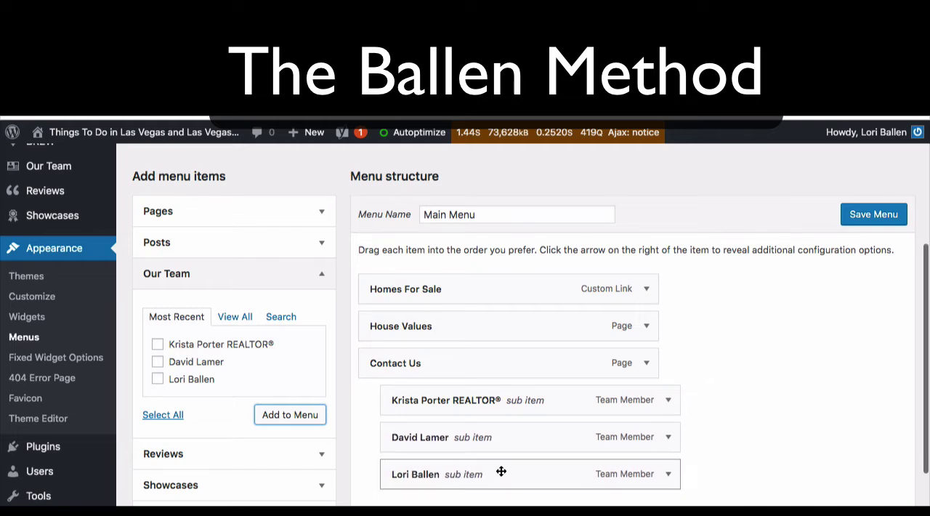
{"action": "left_click_drag", "start_coordinate": [493, 405], "coordinate": [494, 437]}
Step: Add the Blog category to the Main Menu after checking the most used, full and search category views
{"action": "scroll", "coordinate": [492, 434], "scroll_direction": "down", "scroll_amount": 3}
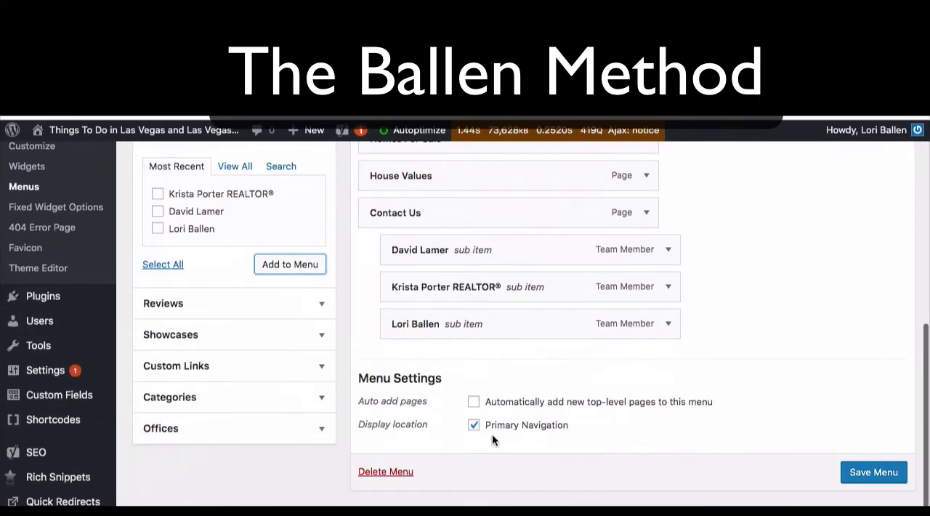
{"action": "left_click", "coordinate": [247, 401]}
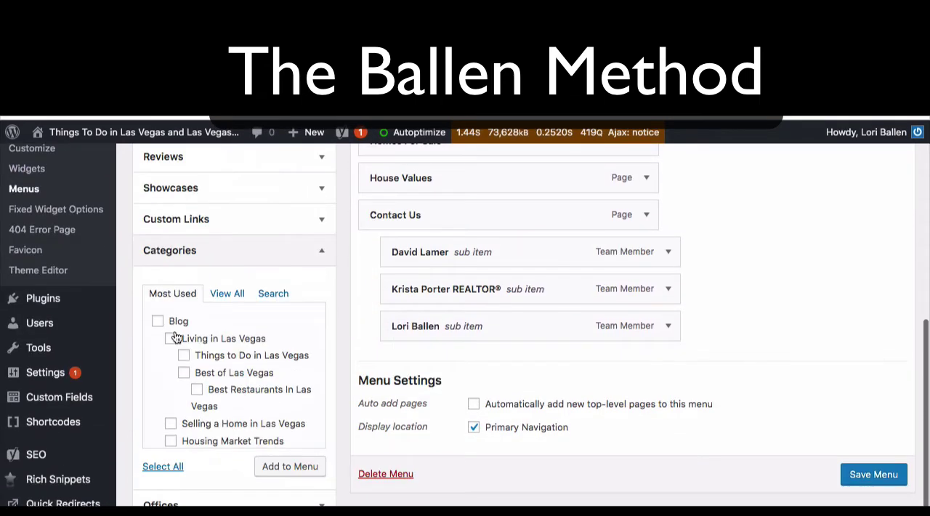
{"action": "left_click", "coordinate": [243, 295]}
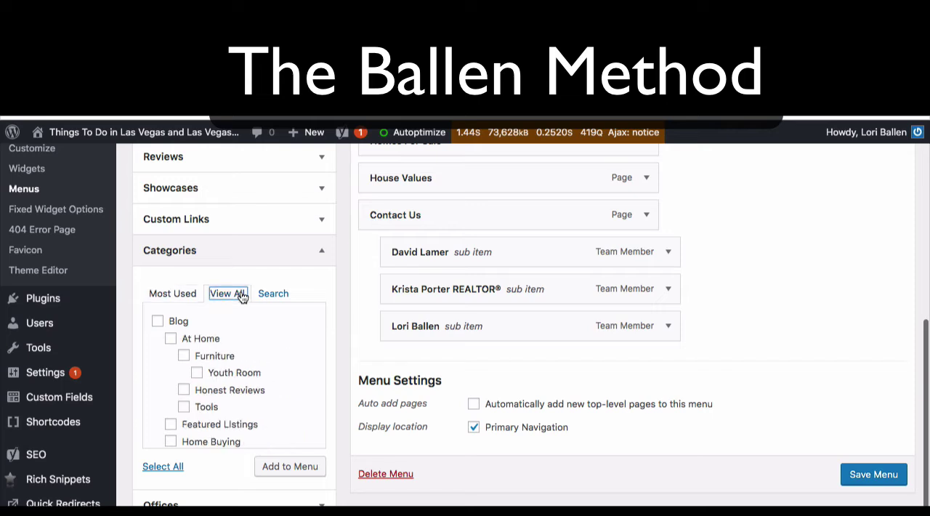
{"action": "left_click", "coordinate": [270, 298]}
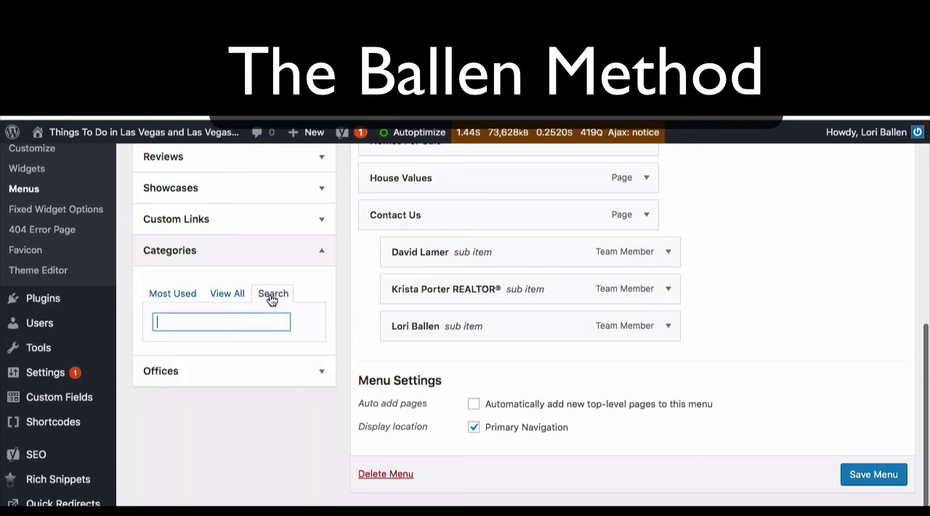
{"action": "left_click", "coordinate": [174, 296]}
{"action": "left_click", "coordinate": [158, 321]}
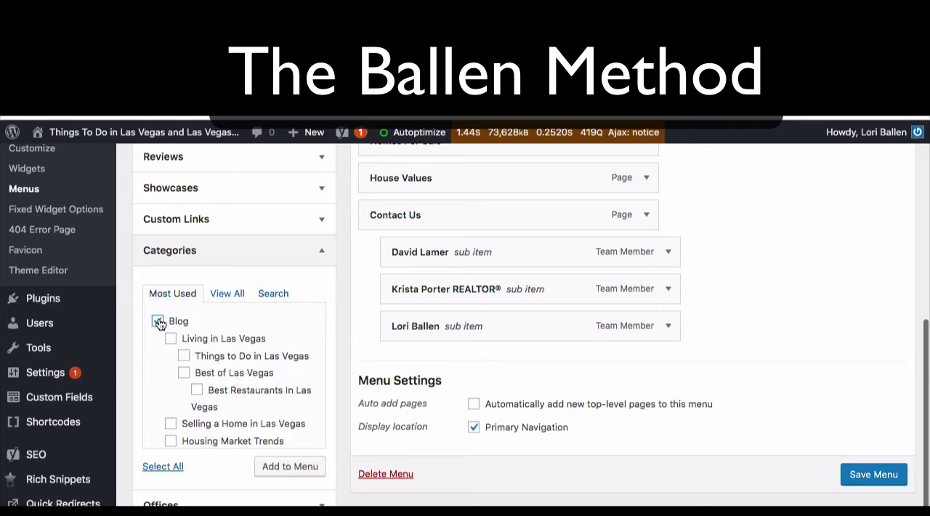
{"action": "scroll", "coordinate": [190, 460], "scroll_direction": "down", "scroll_amount": 1}
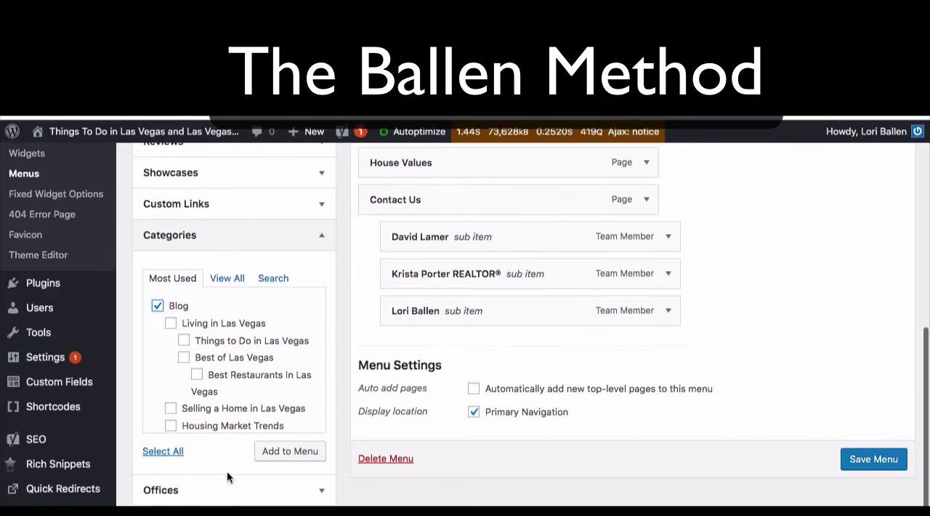
{"action": "left_click", "coordinate": [278, 452]}
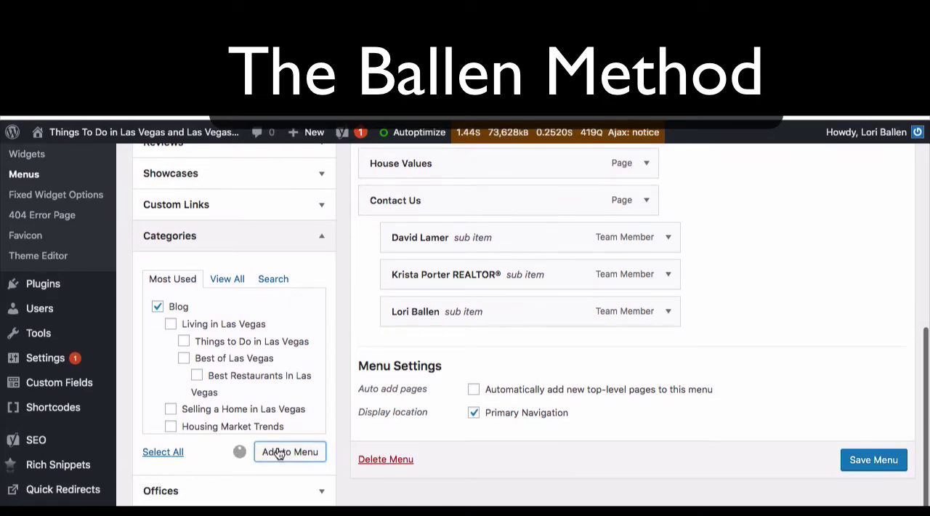
Step: Reorder the Main Menu as Blog, Contact Us with its sub items, Homes For Sale, House Values, and save it
{"action": "scroll", "coordinate": [606, 265], "scroll_direction": "up", "scroll_amount": 3}
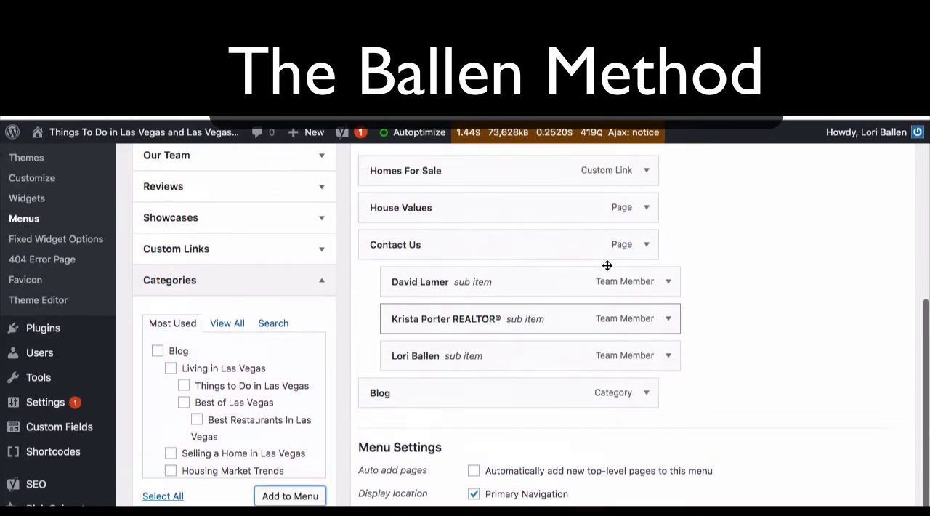
{"action": "scroll", "coordinate": [479, 418], "scroll_direction": "down", "scroll_amount": 1}
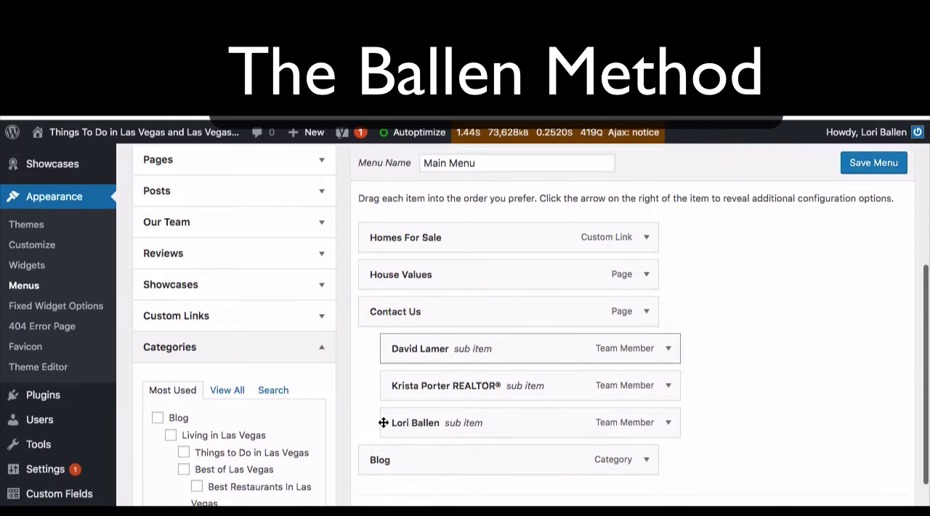
{"action": "left_click_drag", "start_coordinate": [398, 464], "coordinate": [397, 319]}
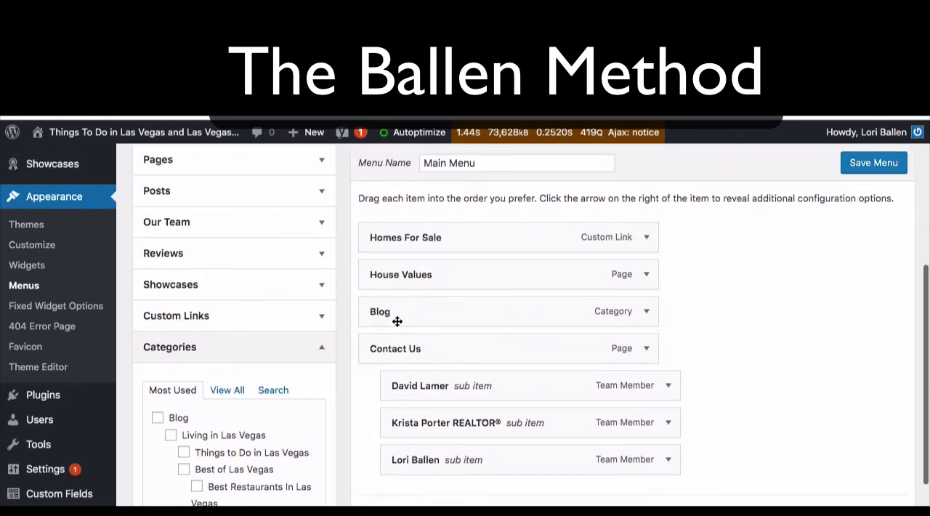
{"action": "left_click_drag", "start_coordinate": [395, 239], "coordinate": [399, 458]}
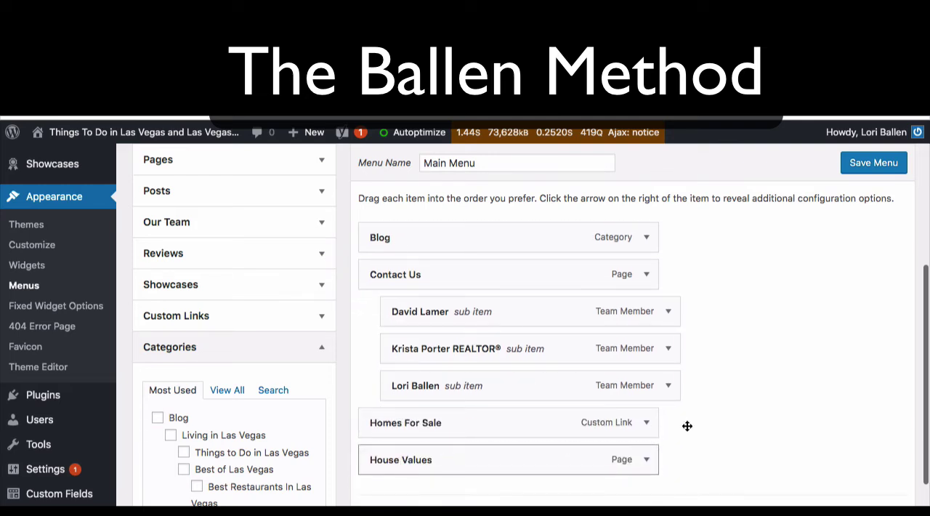
{"action": "scroll", "coordinate": [721, 412], "scroll_direction": "up", "scroll_amount": 1}
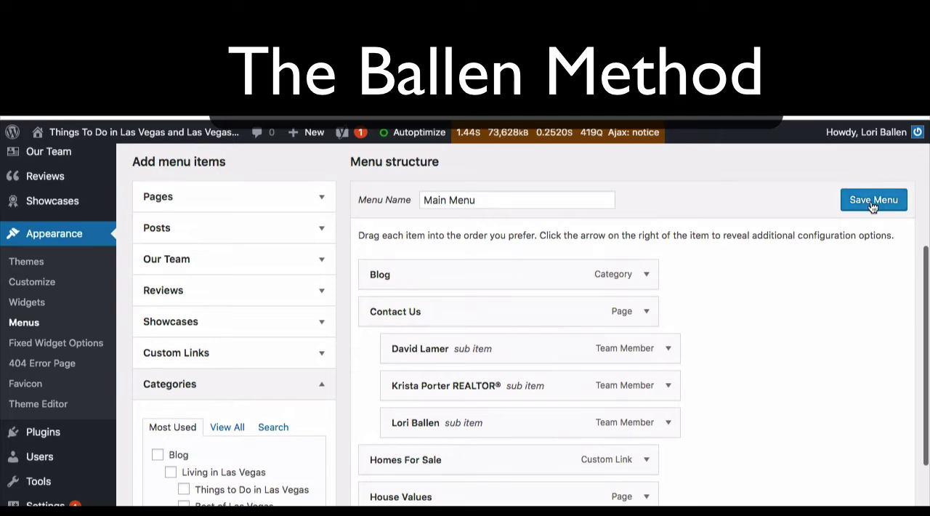
{"action": "left_click", "coordinate": [874, 206]}
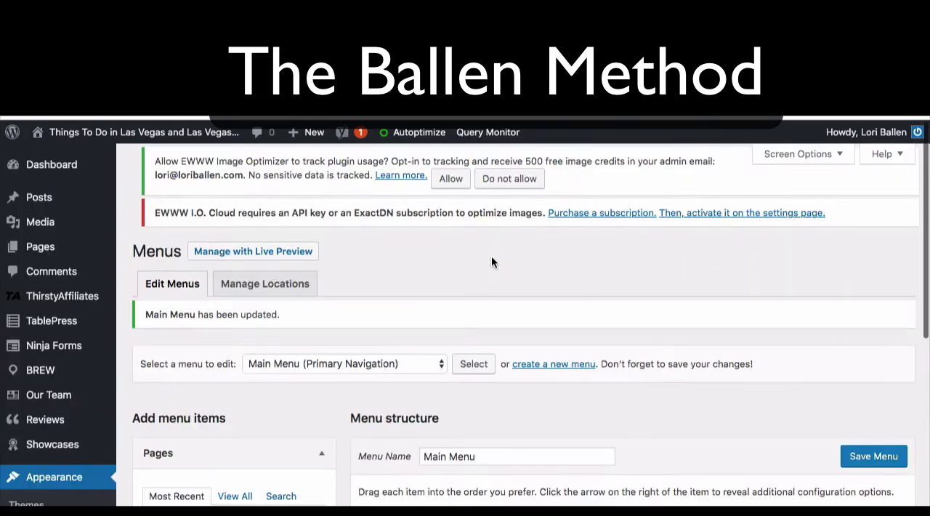
Step: Start a custom link for the Main Menu with "Read The Blog" as its link text
{"action": "scroll", "coordinate": [491, 256], "scroll_direction": "down", "scroll_amount": 5}
{"action": "scroll", "coordinate": [491, 255], "scroll_direction": "down", "scroll_amount": 2}
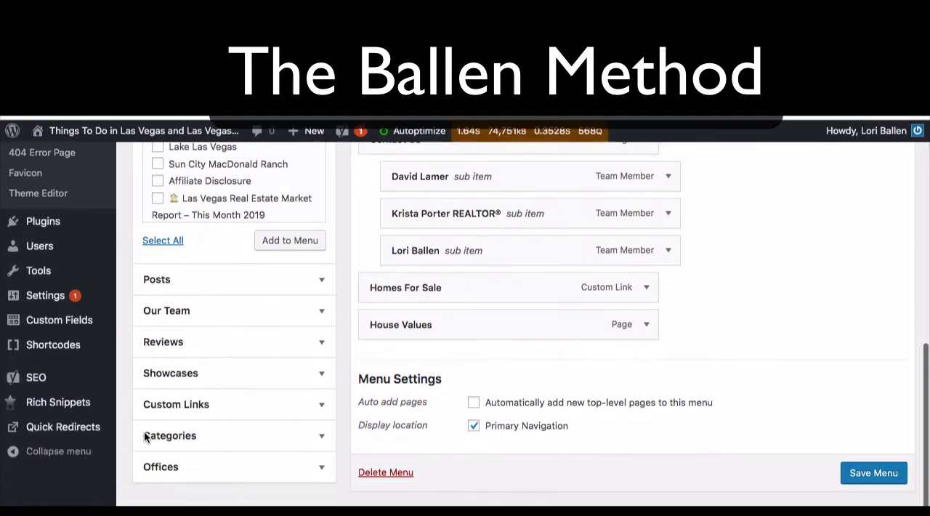
{"action": "left_click", "coordinate": [201, 406]}
{"action": "scroll", "coordinate": [219, 319], "scroll_direction": "up", "scroll_amount": 1}
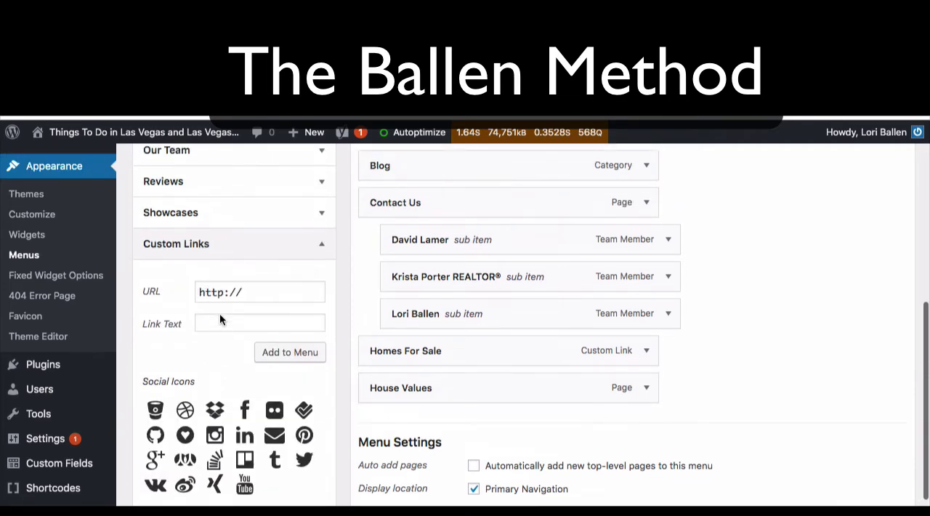
{"action": "left_click", "coordinate": [254, 292]}
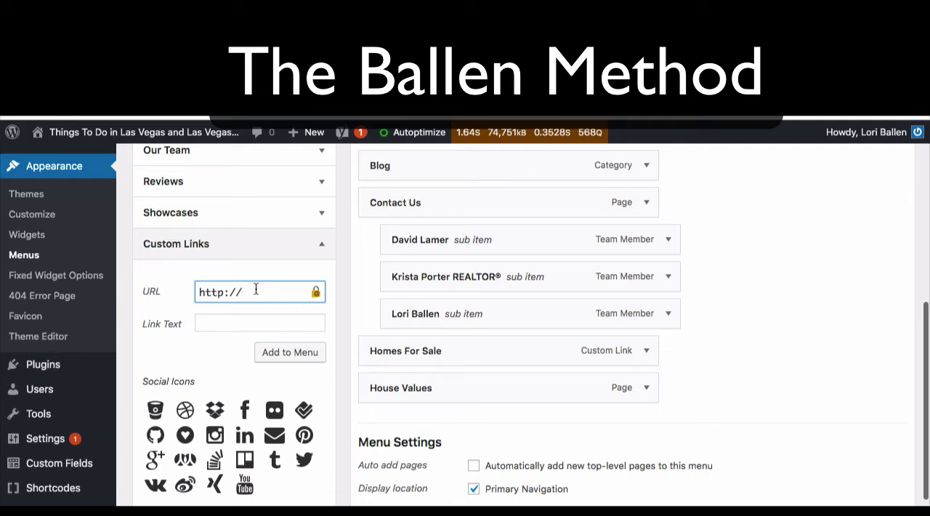
{"action": "left_click_drag", "start_coordinate": [265, 298], "coordinate": [191, 294]}
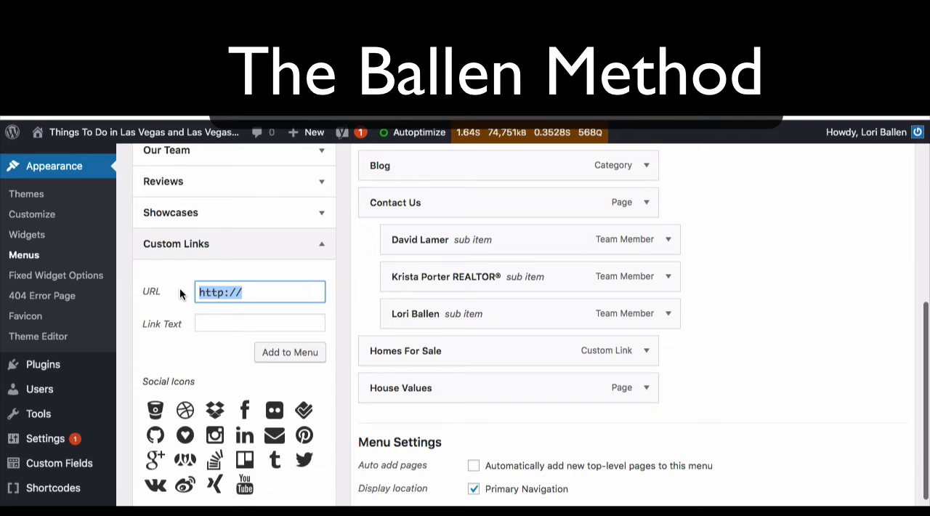
{"action": "left_click", "coordinate": [273, 294]}
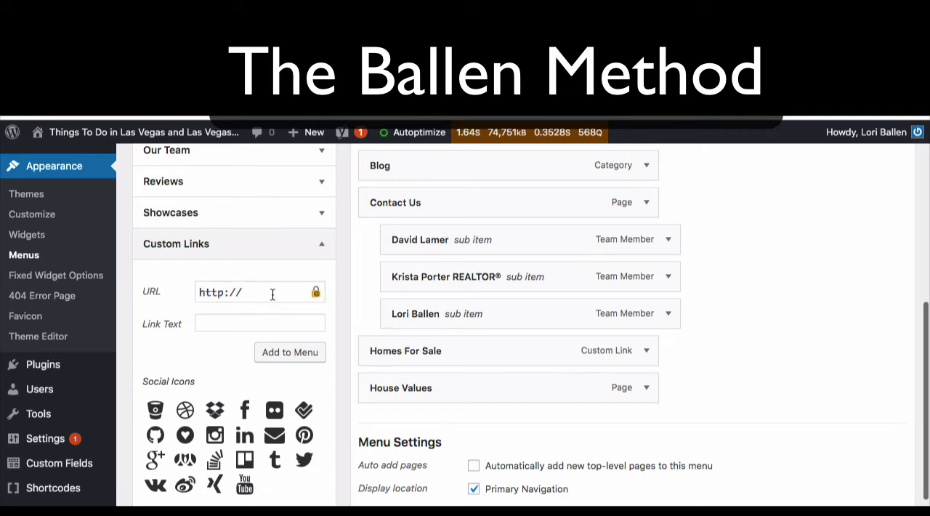
{"action": "left_click_drag", "start_coordinate": [272, 294], "coordinate": [180, 291]}
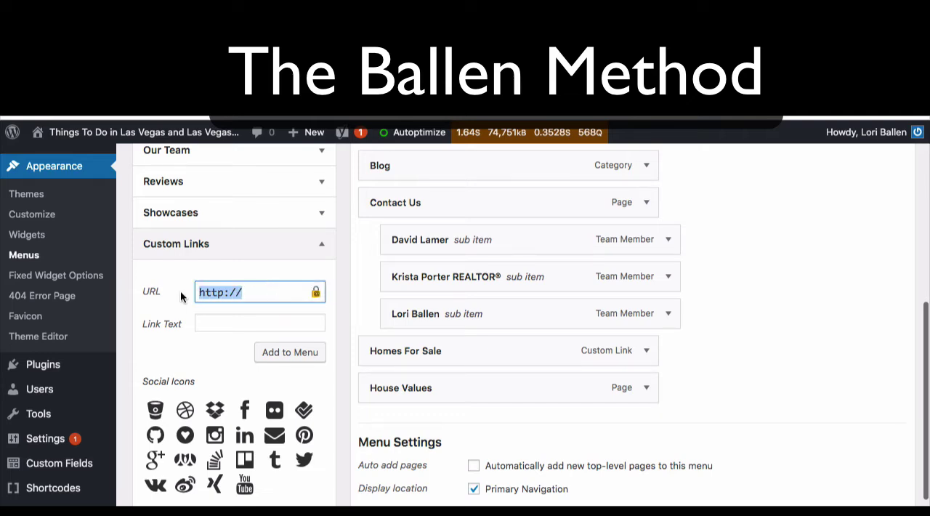
{"action": "left_click", "coordinate": [221, 325]}
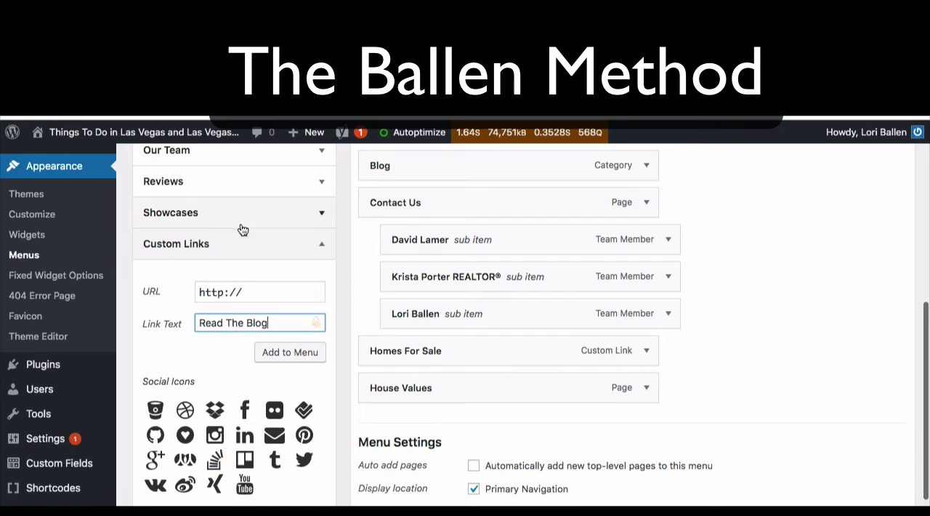
Step: Clear the custom link's text and URL
{"action": "left_click_drag", "start_coordinate": [267, 322], "coordinate": [194, 317]}
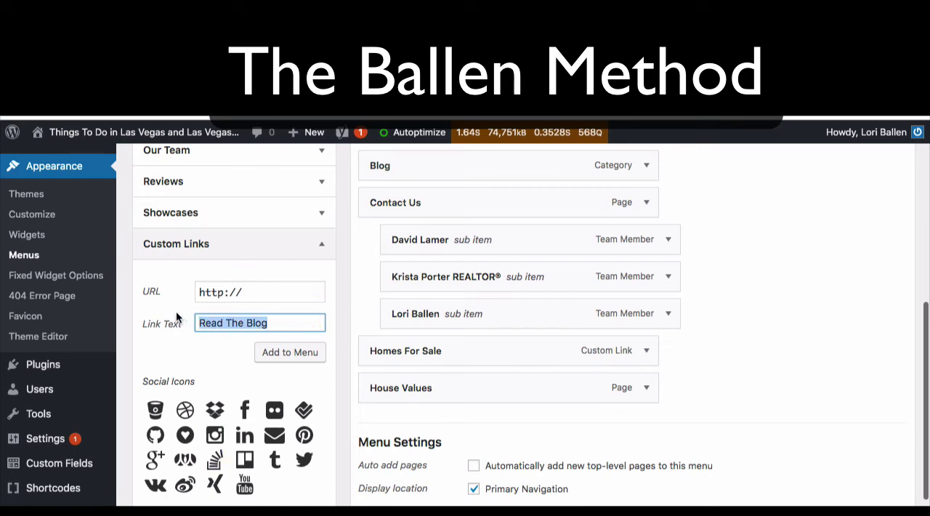
{"action": "key", "text": "BackSpace"}
{"action": "left_click", "coordinate": [208, 288]}
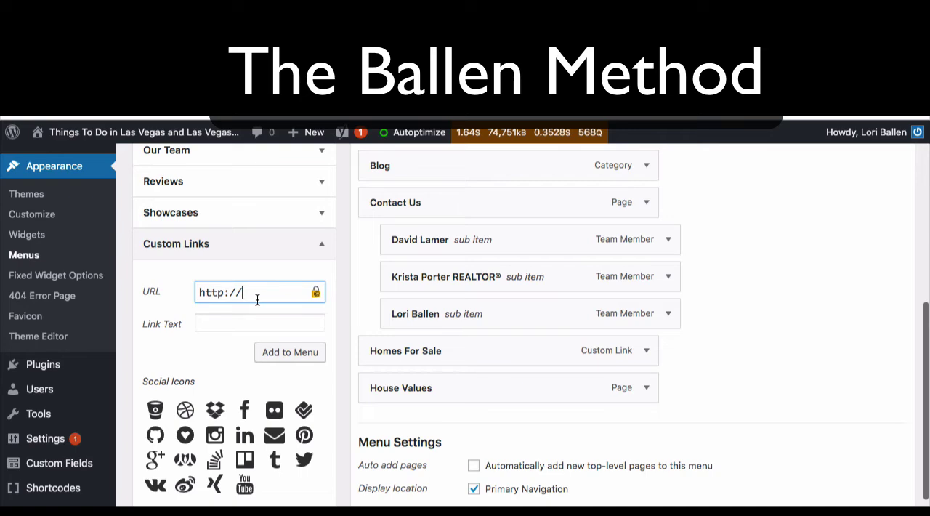
{"action": "left_click_drag", "start_coordinate": [257, 300], "coordinate": [190, 293]}
{"action": "key", "text": "BackSpace"}
Step: Fill in the custom link's URL and link text using the YouTube social icon preset
{"action": "scroll", "coordinate": [191, 293], "scroll_direction": "down", "scroll_amount": 2}
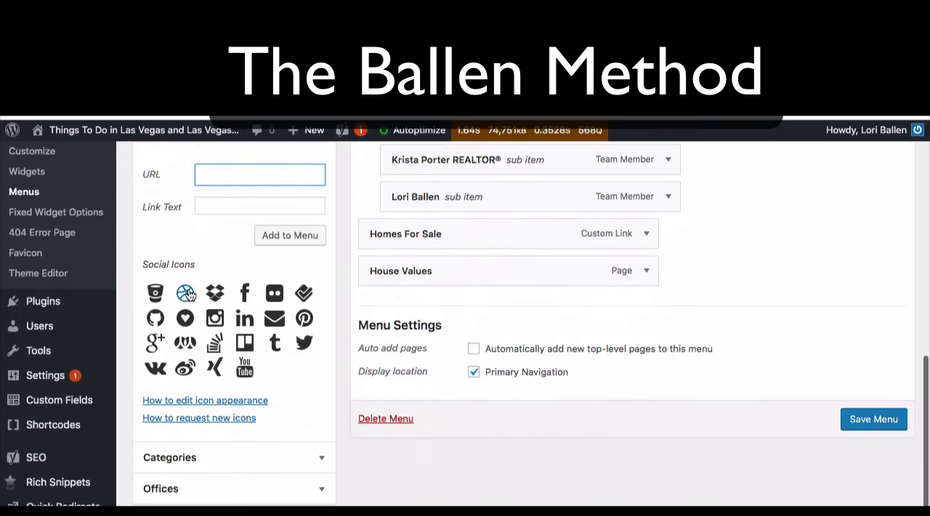
{"action": "scroll", "coordinate": [190, 294], "scroll_direction": "up", "scroll_amount": 5}
{"action": "scroll", "coordinate": [189, 294], "scroll_direction": "up", "scroll_amount": 1}
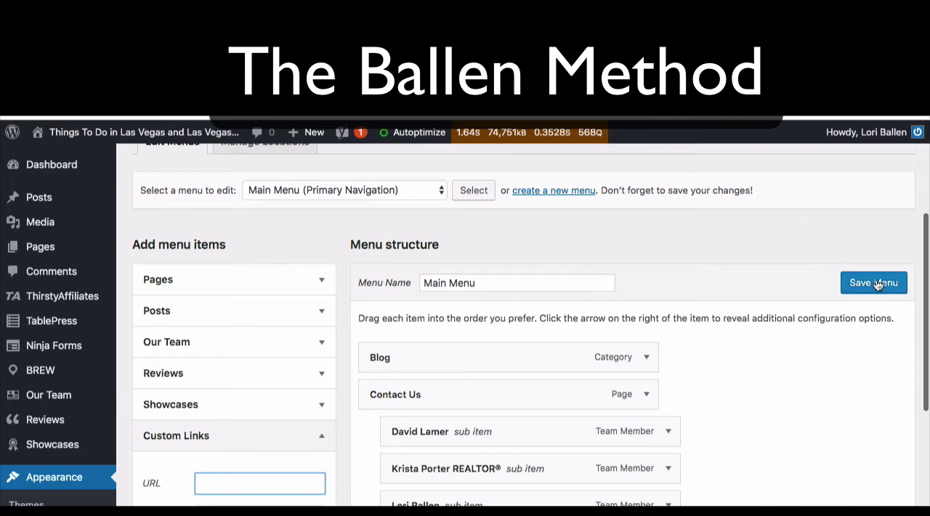
{"action": "scroll", "coordinate": [210, 361], "scroll_direction": "down", "scroll_amount": 3}
{"action": "scroll", "coordinate": [210, 361], "scroll_direction": "down", "scroll_amount": 4}
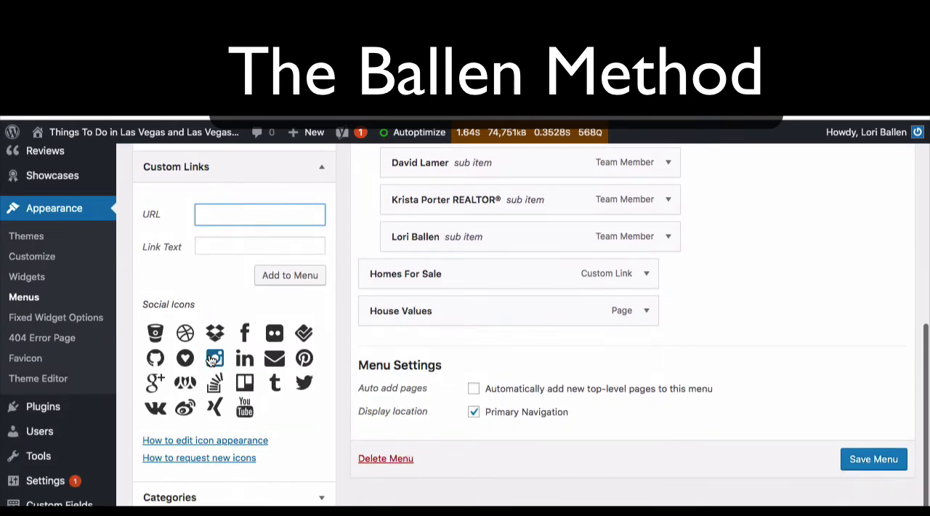
{"action": "scroll", "coordinate": [418, 282], "scroll_direction": "up", "scroll_amount": 3}
{"action": "scroll", "coordinate": [418, 282], "scroll_direction": "down", "scroll_amount": 1}
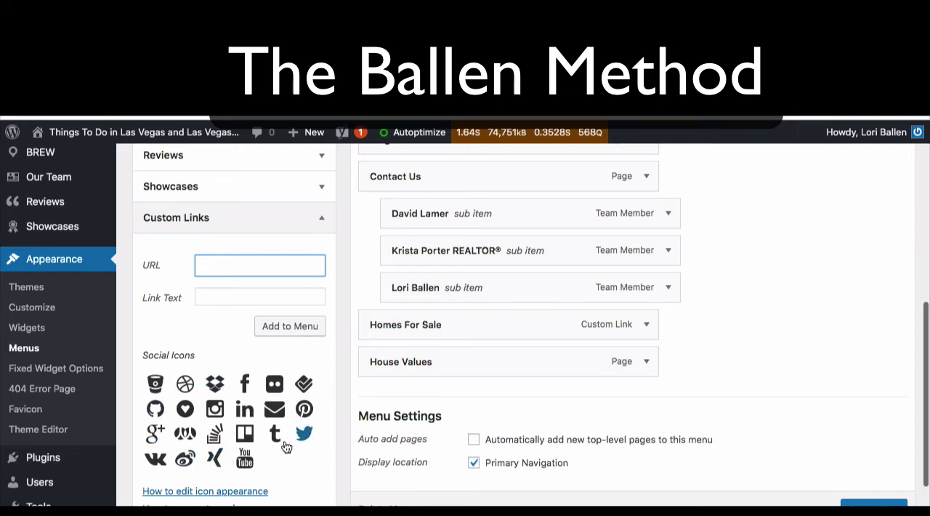
{"action": "left_click", "coordinate": [245, 458]}
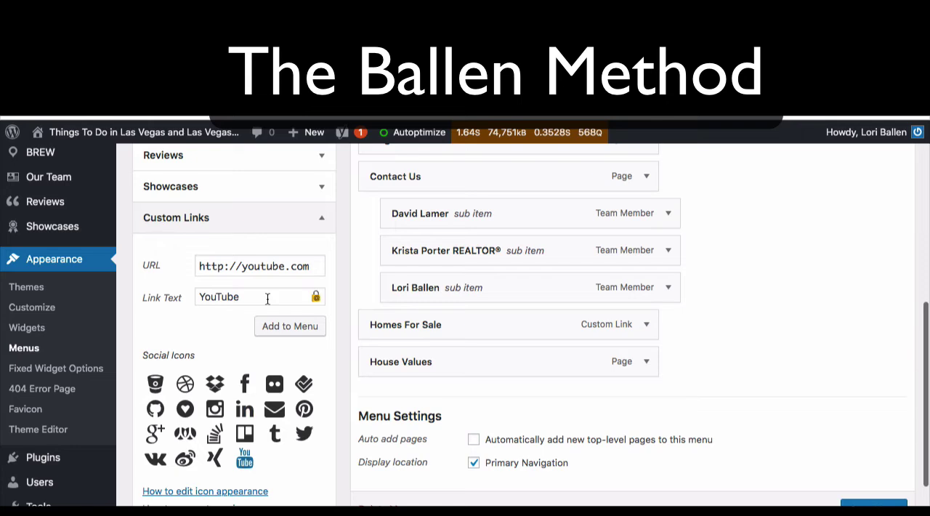
{"action": "scroll", "coordinate": [268, 299], "scroll_direction": "up", "scroll_amount": 1}
{"action": "left_click", "coordinate": [289, 303]}
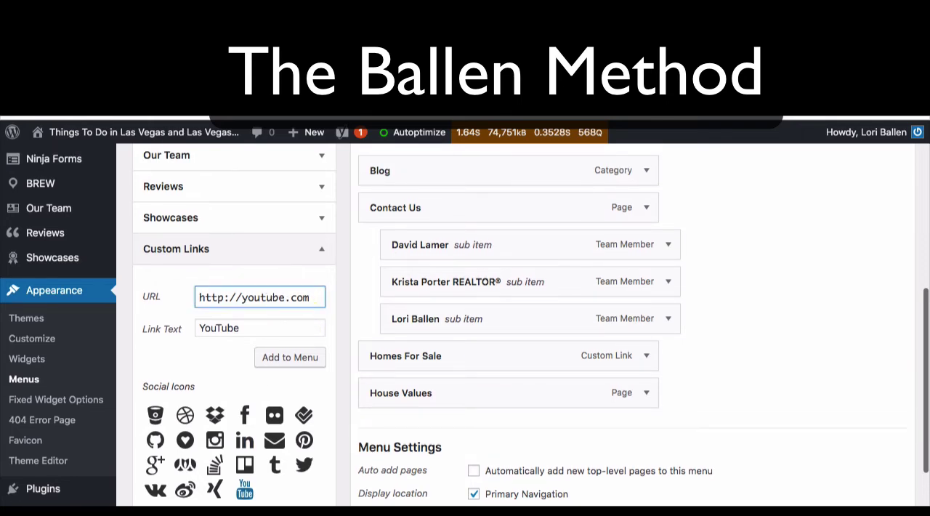
Step: Search YouTube for the real estate team in a new browser tab and open its Las Vegas Real Estate channel
{"action": "key", "text": "super+t"}
{"action": "type", "text": "youtube.c"}
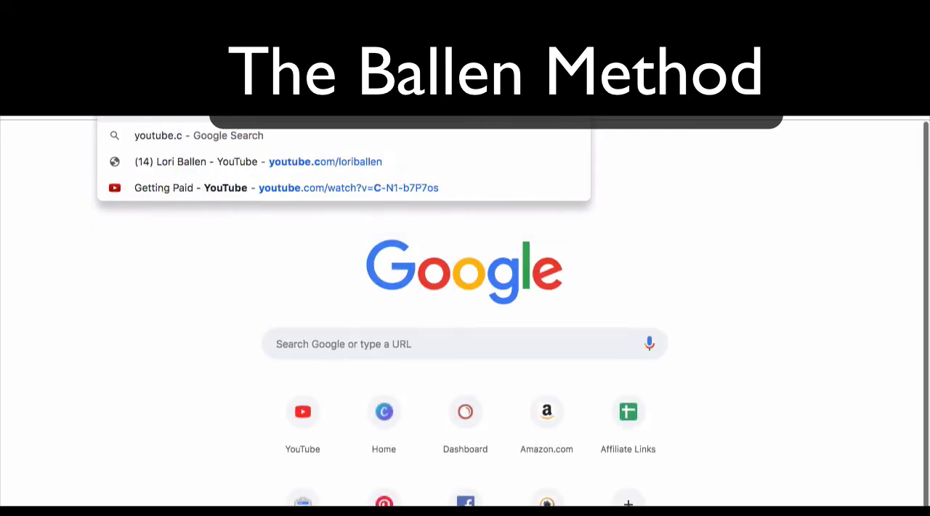
{"action": "type", "text": "om"}
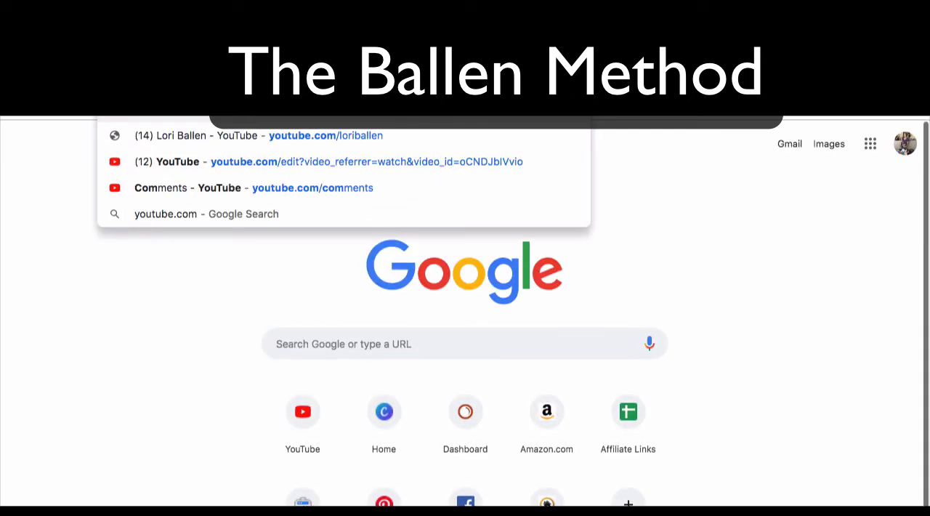
{"action": "type", "text": " lori ballen tea"}
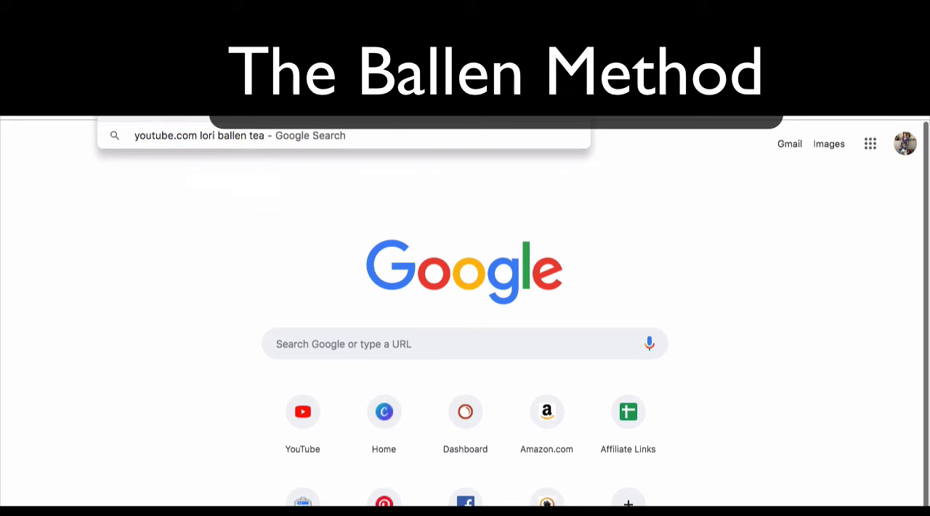
{"action": "key", "text": "Return"}
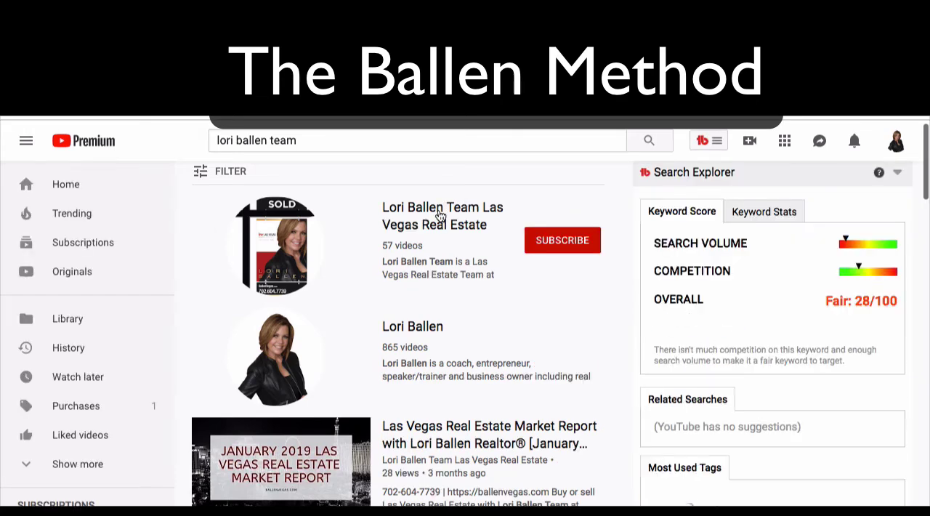
{"action": "left_click", "coordinate": [451, 225]}
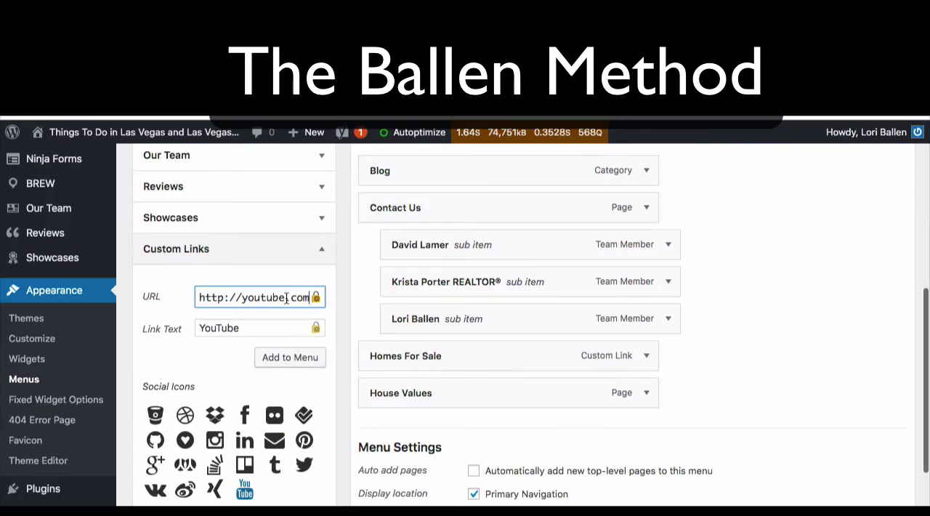
Step: Paste the channel's address over the custom link's URL in WordPress and reapply the YouTube social icon preset
{"action": "triple_click", "coordinate": [215, 298]}
{"action": "key", "text": "ctrl+v"}
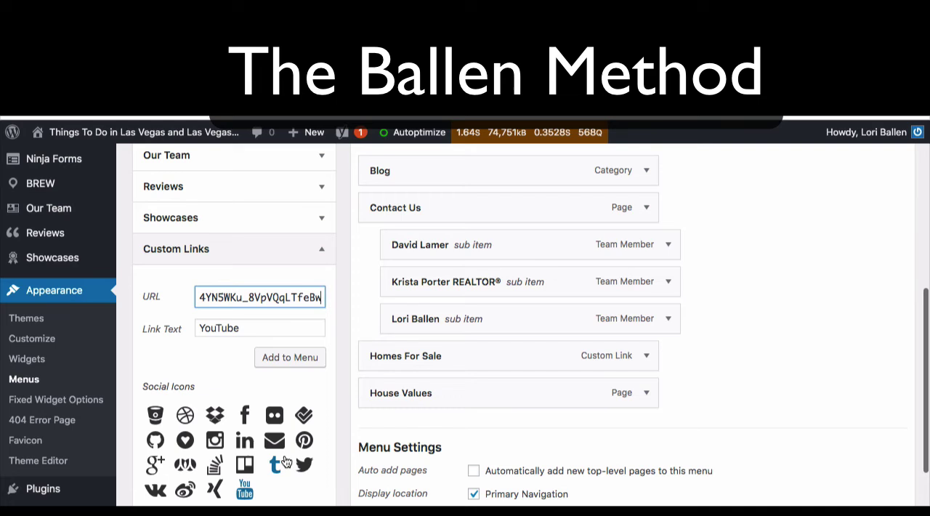
{"action": "left_click", "coordinate": [245, 494]}
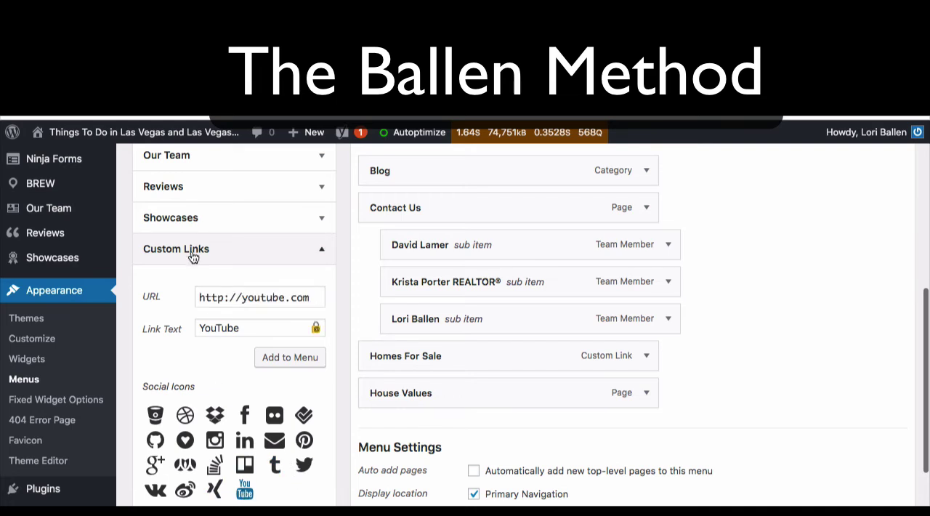
Step: Replace the custom link's URL with the copied YouTube channel address and add the YouTube link to the menu
{"action": "left_click_drag", "start_coordinate": [199, 297], "coordinate": [418, 297]}
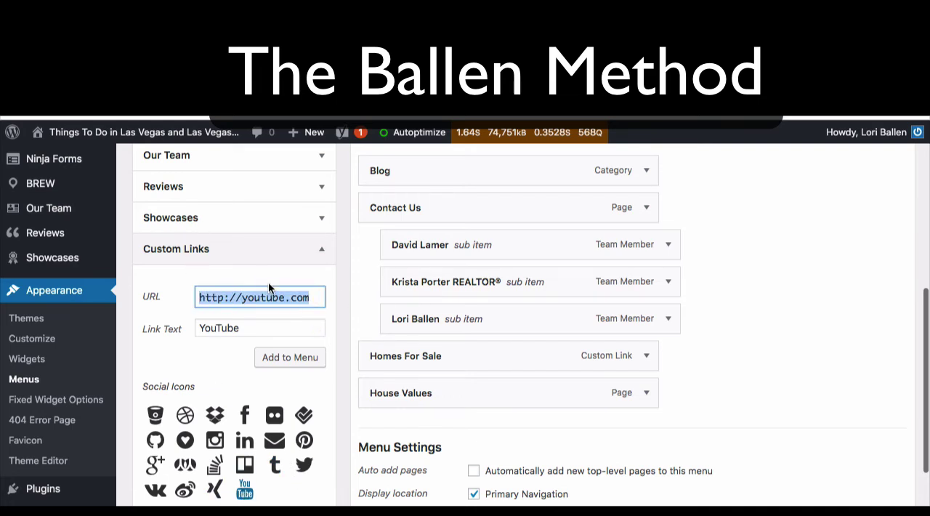
{"action": "key", "text": "ctrl+v"}
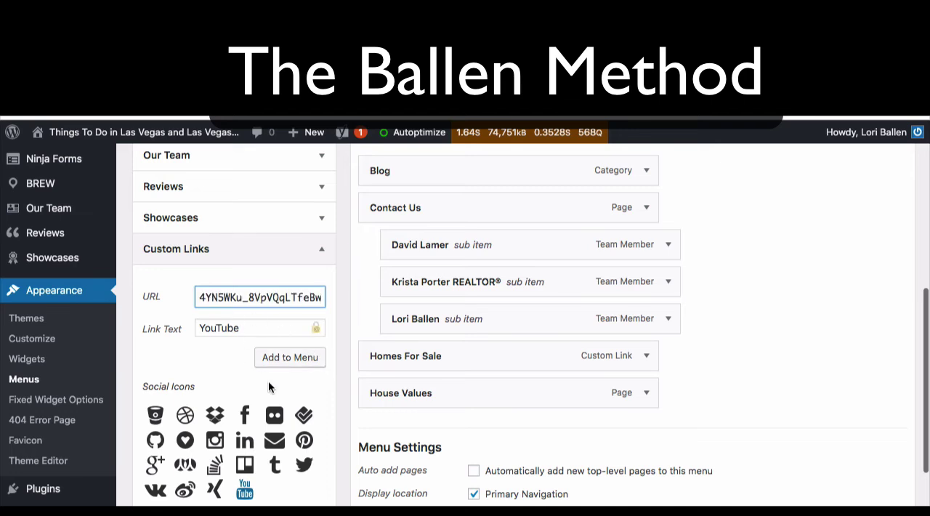
{"action": "scroll", "coordinate": [295, 377], "scroll_direction": "down", "scroll_amount": 3}
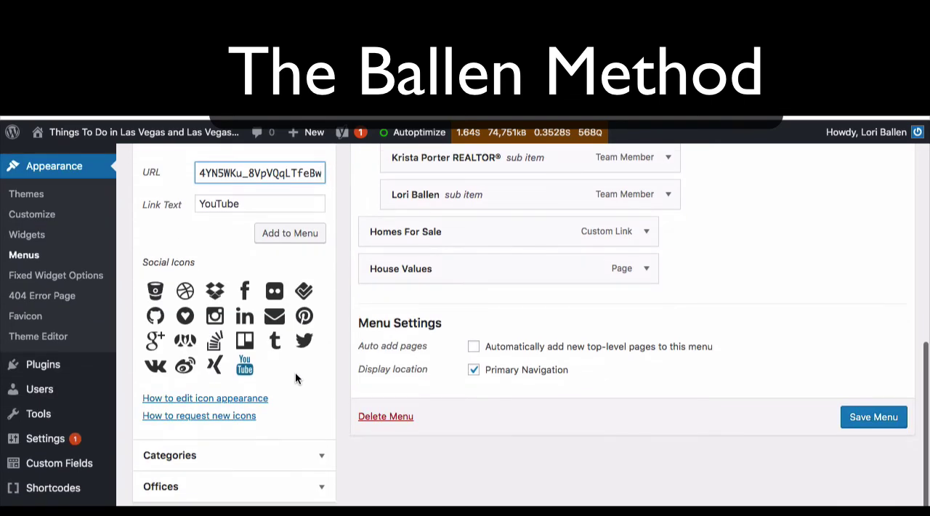
{"action": "scroll", "coordinate": [295, 372], "scroll_direction": "up", "scroll_amount": 1}
{"action": "scroll", "coordinate": [297, 380], "scroll_direction": "up", "scroll_amount": 1}
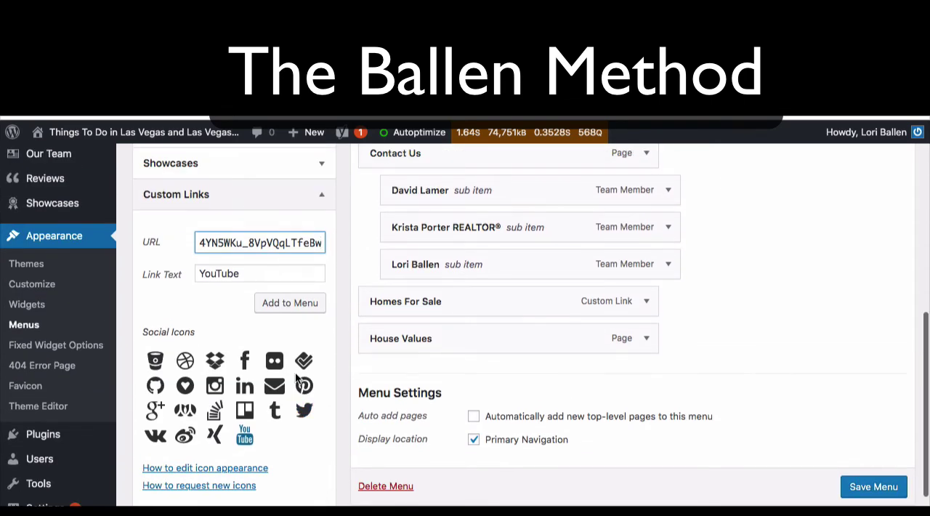
{"action": "left_click", "coordinate": [308, 305]}
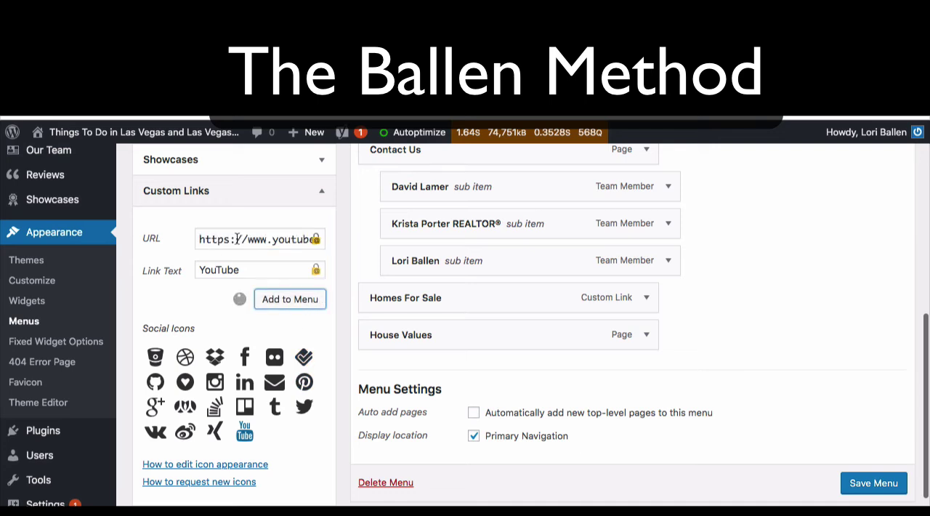
Step: Fill the custom link with the YouTube social icon preset again and add it to the menu as a second YouTube item
{"action": "left_click", "coordinate": [244, 431]}
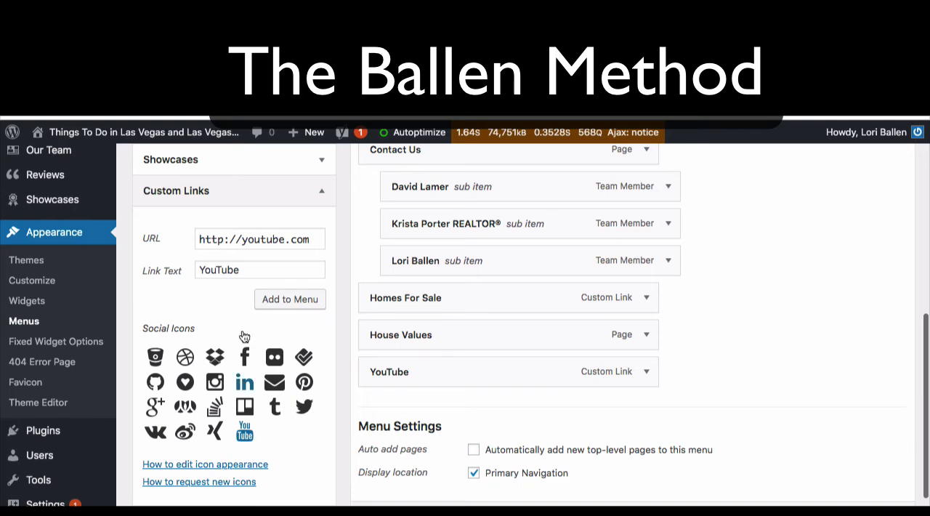
{"action": "left_click", "coordinate": [283, 298]}
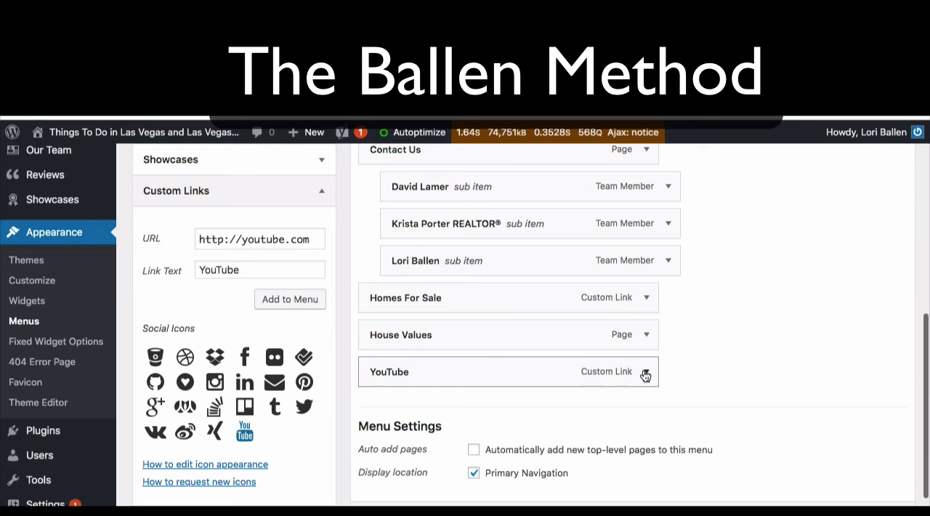
{"action": "scroll", "coordinate": [640, 369], "scroll_direction": "up", "scroll_amount": 3}
{"action": "scroll", "coordinate": [639, 365], "scroll_direction": "down", "scroll_amount": 3}
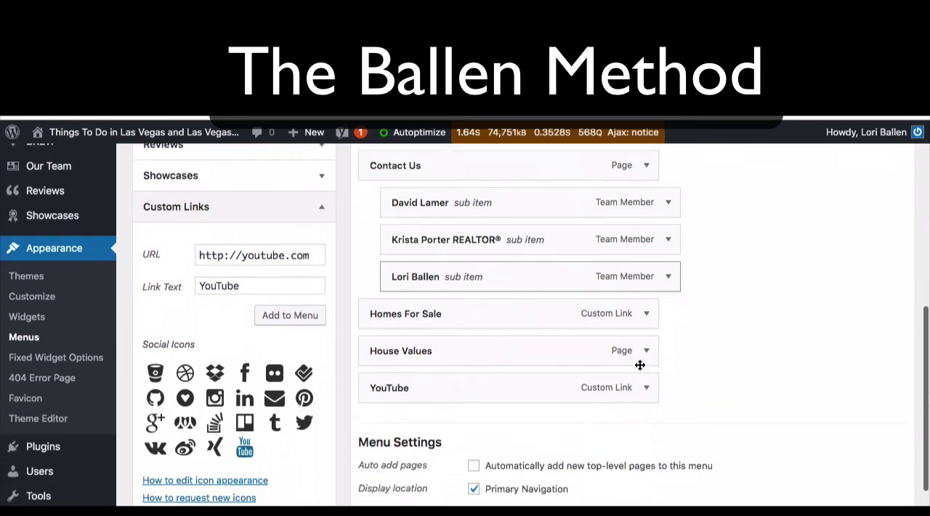
{"action": "left_click", "coordinate": [302, 303]}
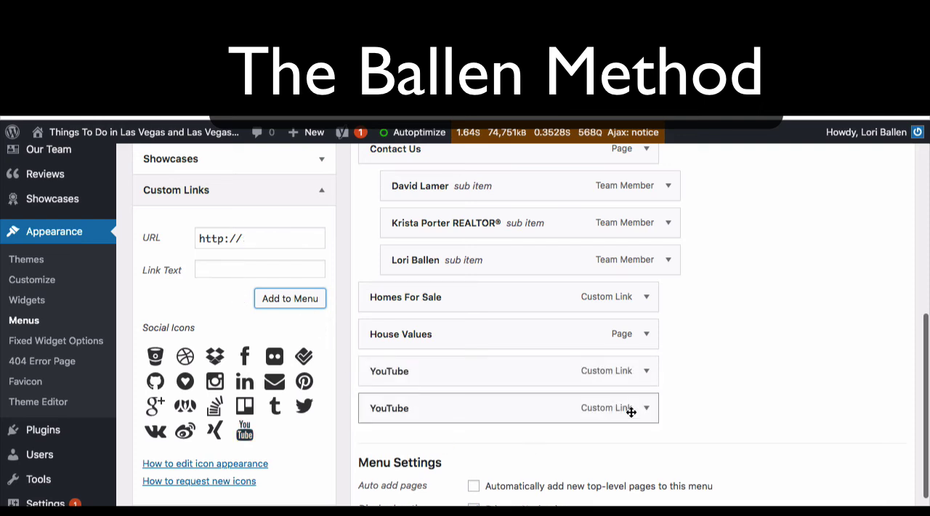
{"action": "left_click", "coordinate": [646, 408]}
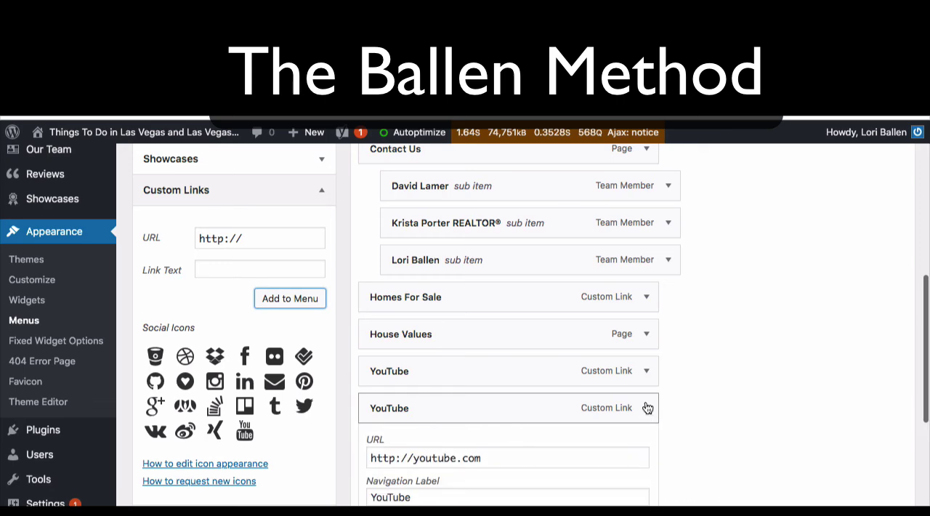
{"action": "left_click", "coordinate": [636, 376]}
{"action": "scroll", "coordinate": [637, 376], "scroll_direction": "down", "scroll_amount": 6}
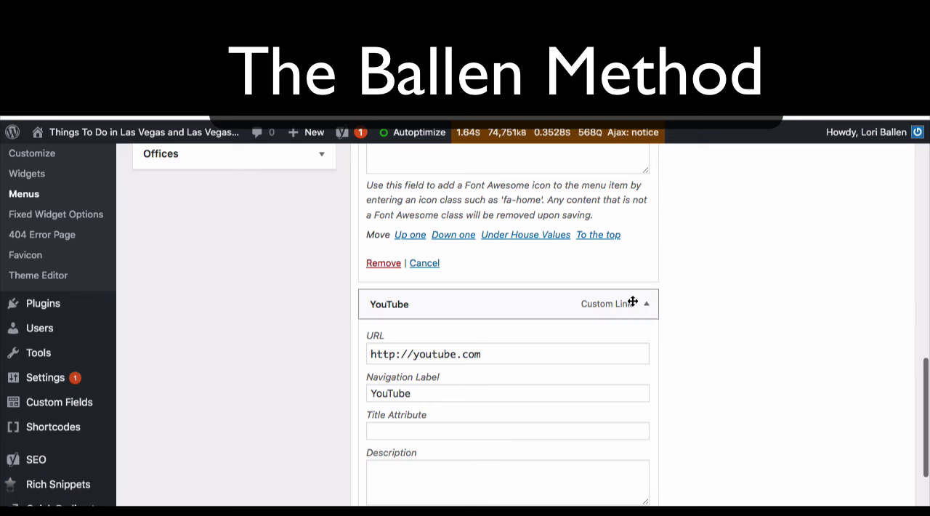
{"action": "left_click", "coordinate": [647, 304]}
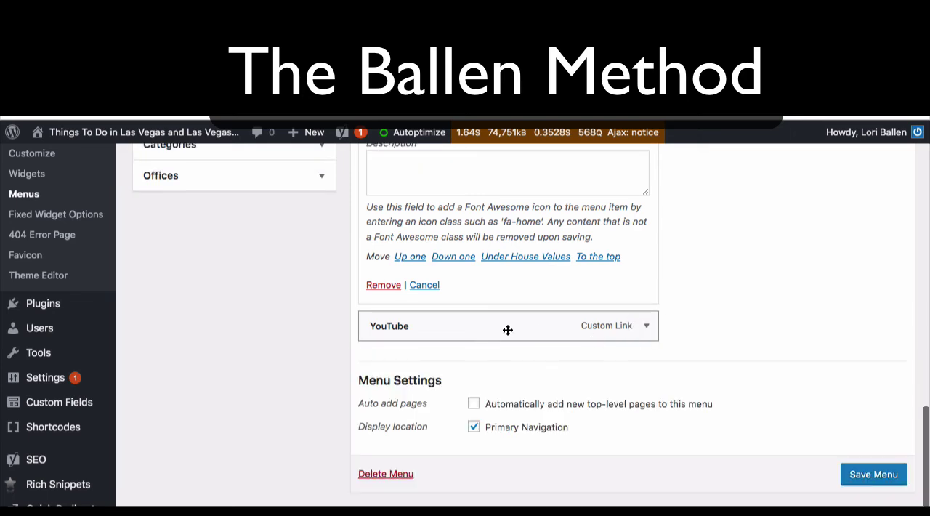
{"action": "left_click_drag", "start_coordinate": [540, 326], "coordinate": [132, 316]}
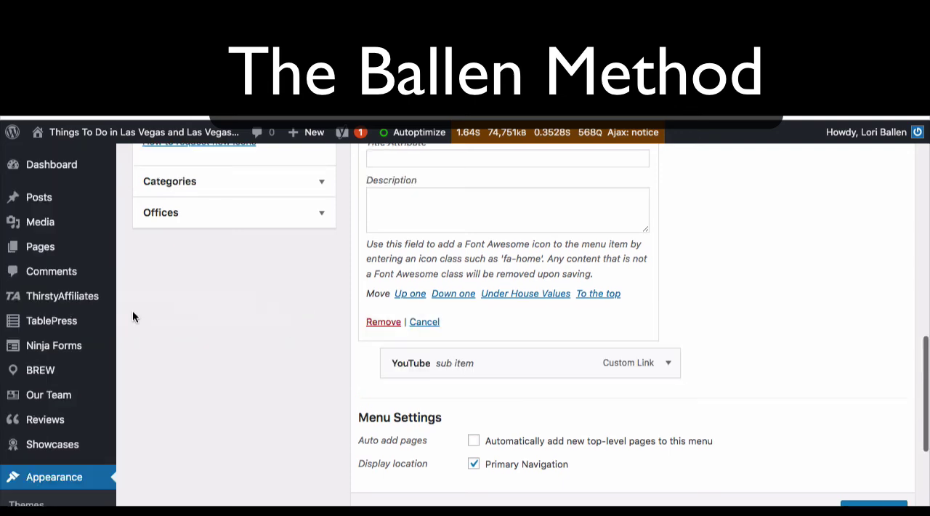
{"action": "scroll", "coordinate": [133, 317], "scroll_direction": "up", "scroll_amount": 3}
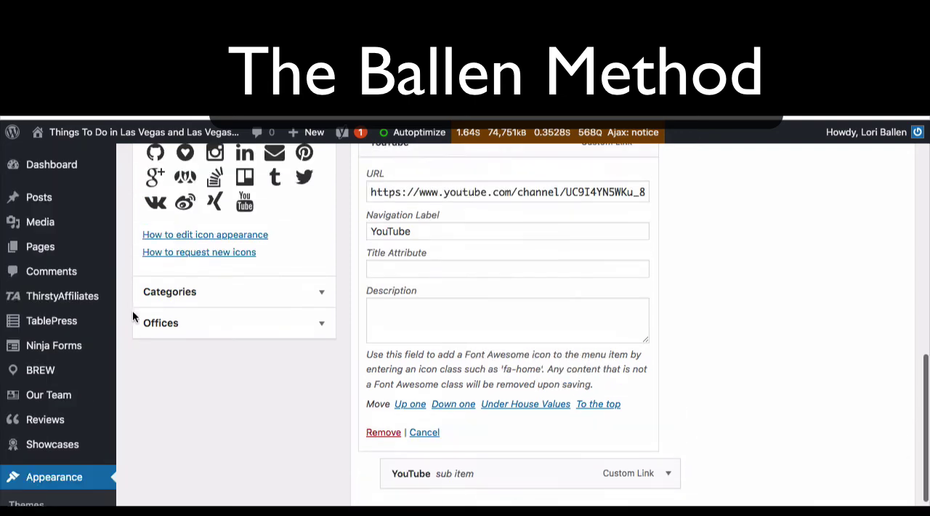
{"action": "left_click", "coordinate": [670, 473]}
{"action": "scroll", "coordinate": [658, 467], "scroll_direction": "down", "scroll_amount": 7}
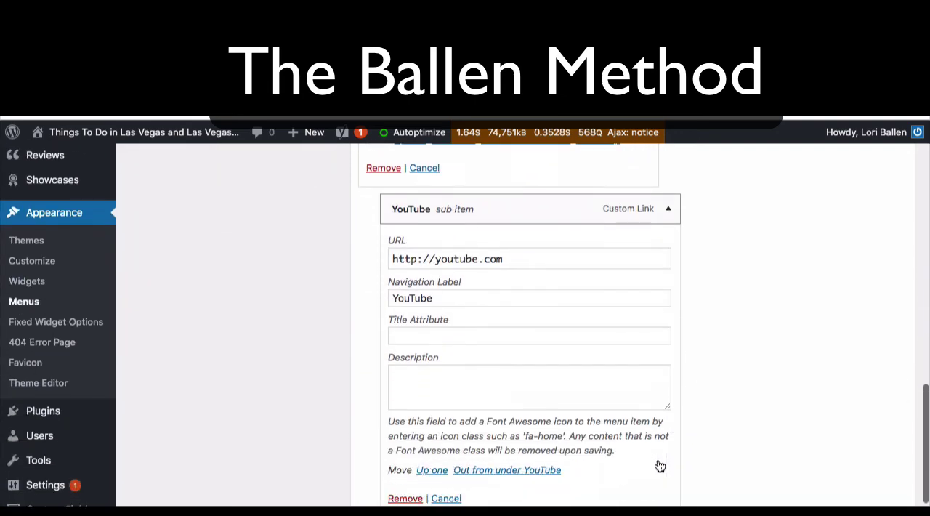
{"action": "left_click", "coordinate": [404, 498]}
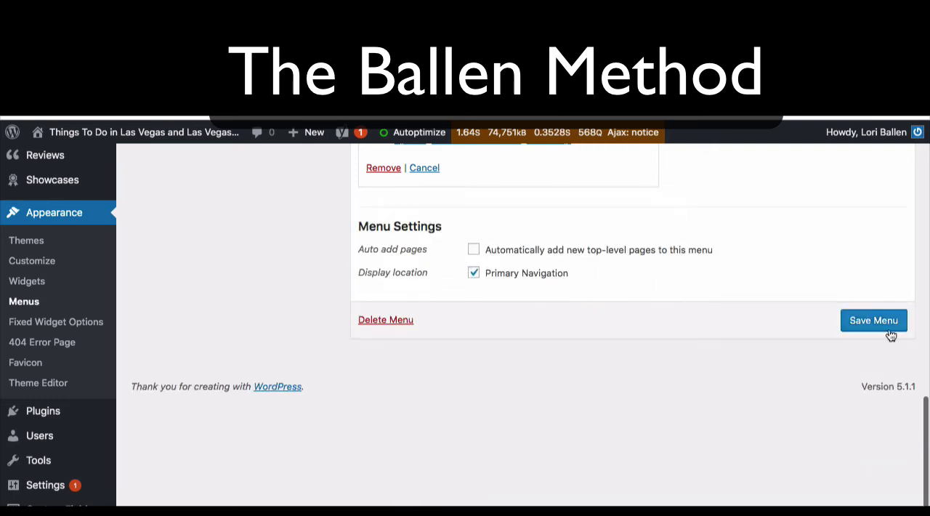
{"action": "left_click", "coordinate": [891, 325]}
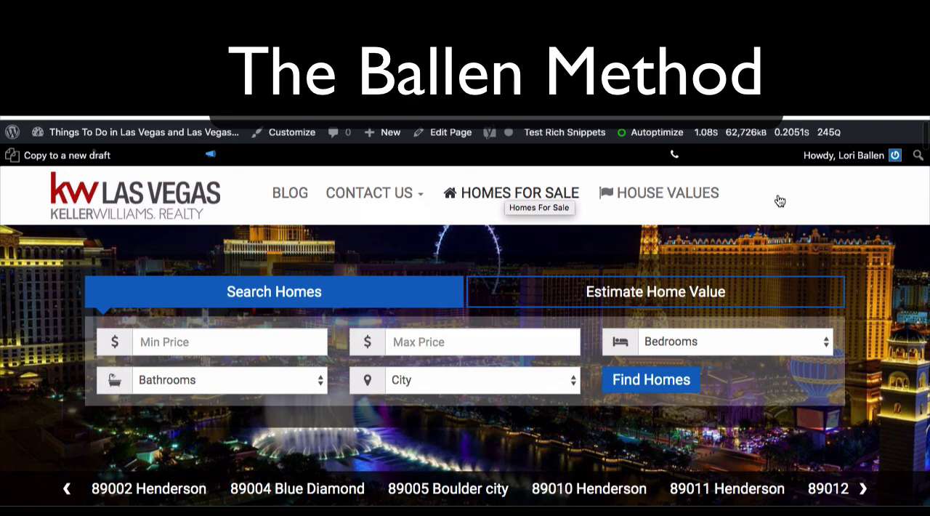
Step: Examine the navigation menu on the live site's home page, including the sub-items under Contact Us
{"action": "scroll", "coordinate": [716, 201], "scroll_direction": "down", "scroll_amount": 1}
{"action": "scroll", "coordinate": [716, 201], "scroll_direction": "up", "scroll_amount": 1}
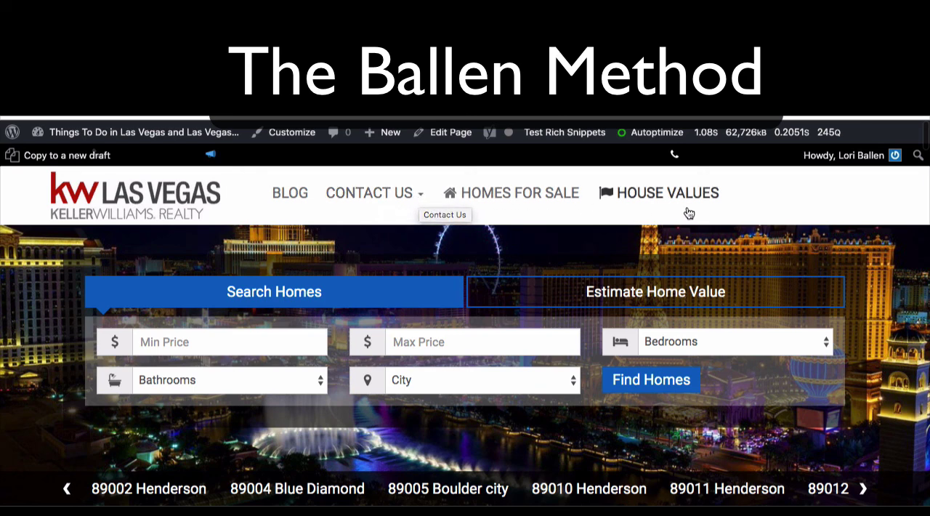
{"action": "left_click", "coordinate": [424, 198]}
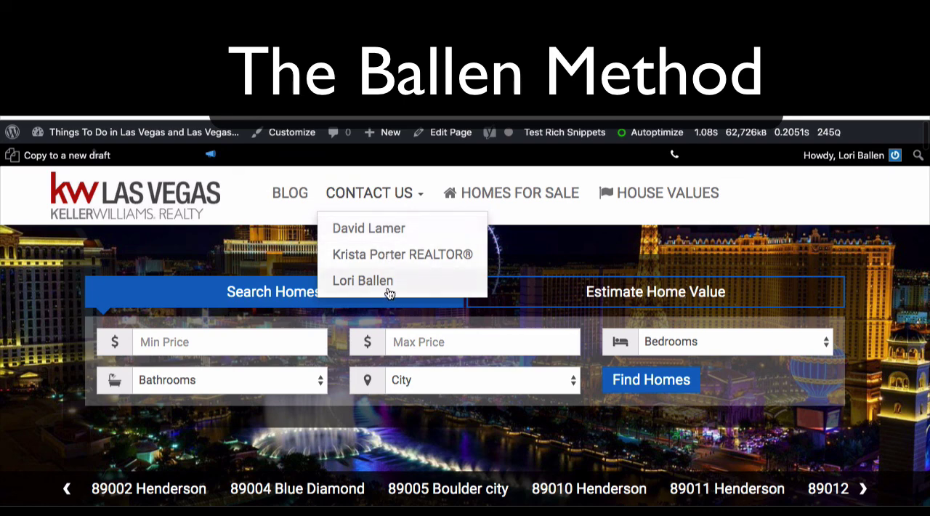
{"action": "left_click", "coordinate": [812, 197]}
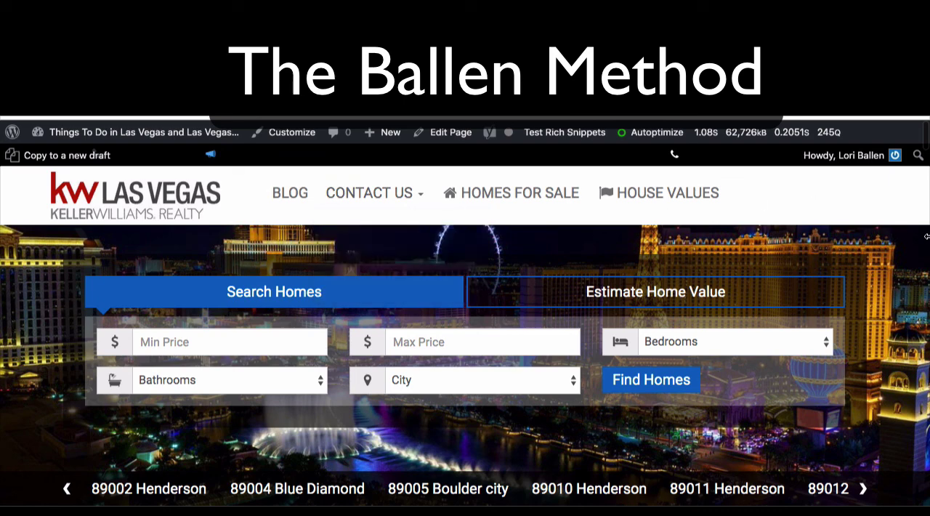
Step: Narrow the browser window to mobile width and check the collapsed site menu with its Contact Us sub-items
{"action": "left_click_drag", "start_coordinate": [925, 235], "coordinate": [363, 232]}
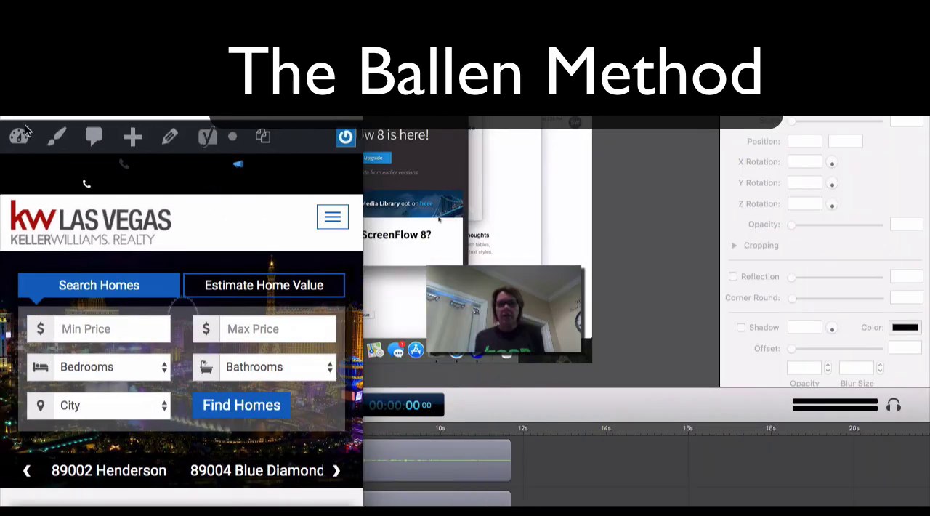
{"action": "left_click_drag", "start_coordinate": [283, 51], "coordinate": [596, 53]}
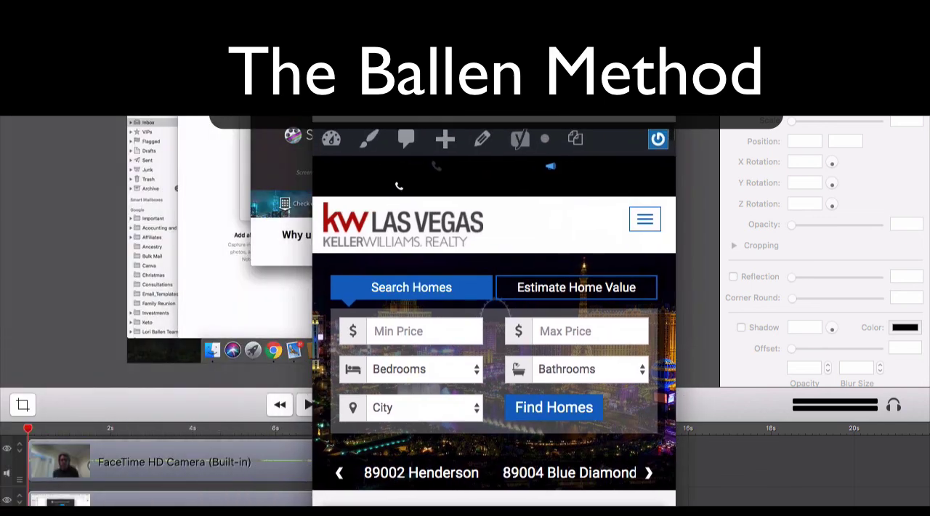
{"action": "left_click", "coordinate": [642, 223]}
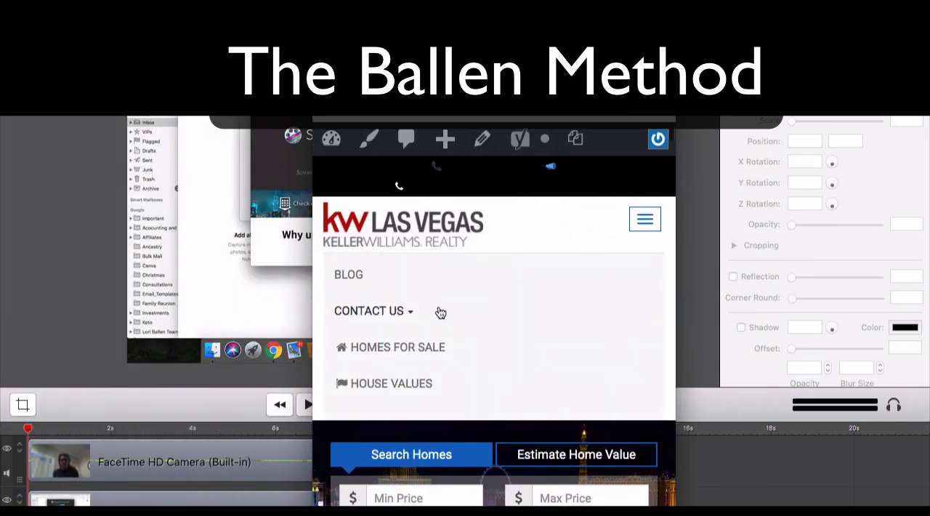
{"action": "scroll", "coordinate": [421, 291], "scroll_direction": "down", "scroll_amount": 2}
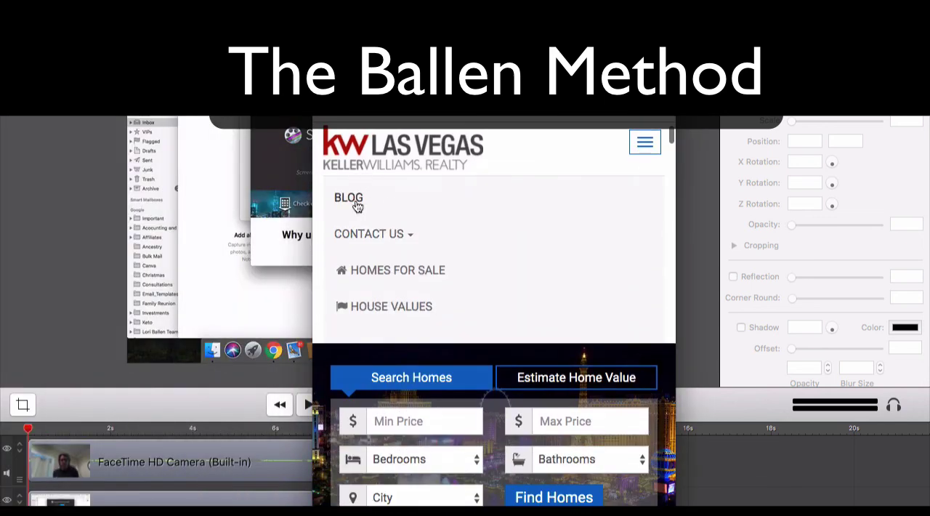
{"action": "left_click", "coordinate": [411, 240]}
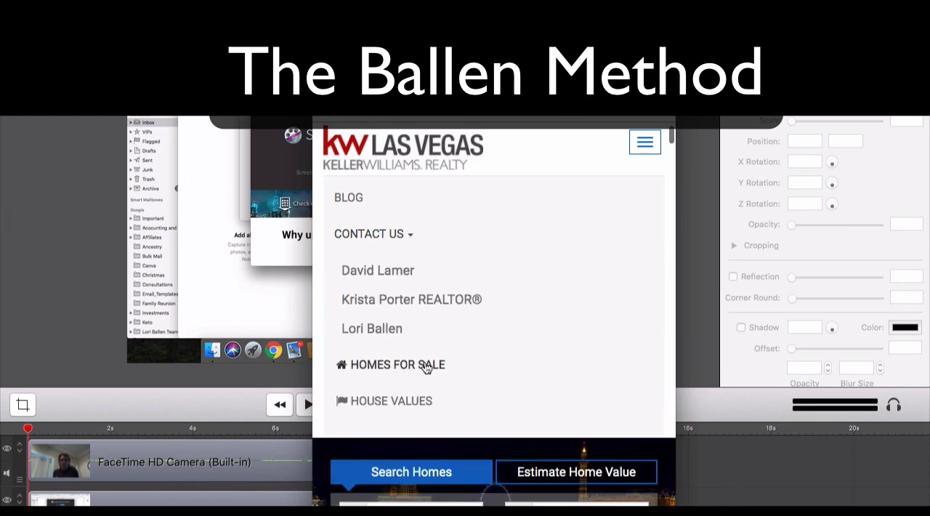